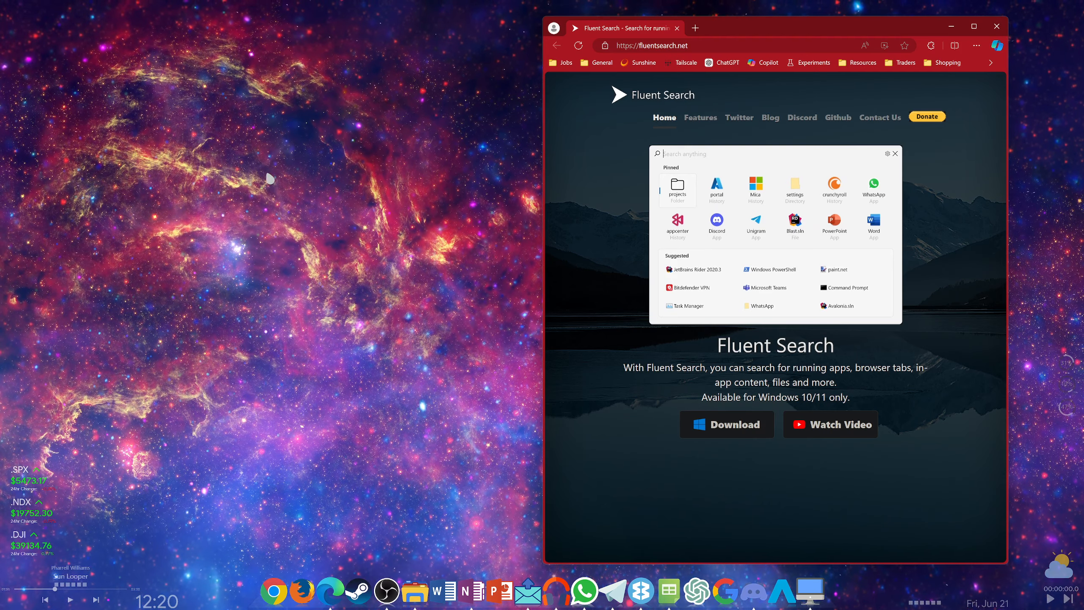
# Bring up the Fluent Search window, search for "downloads", and dismiss the search window
pyautogui.hotkey('ctrl', 'alt')
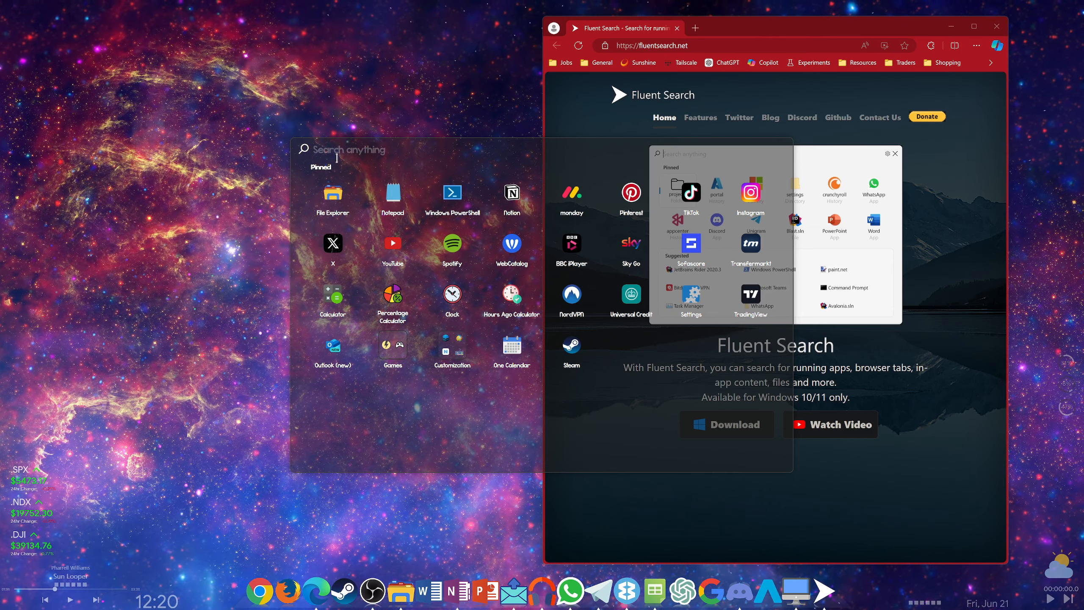
pyautogui.write('downloads')
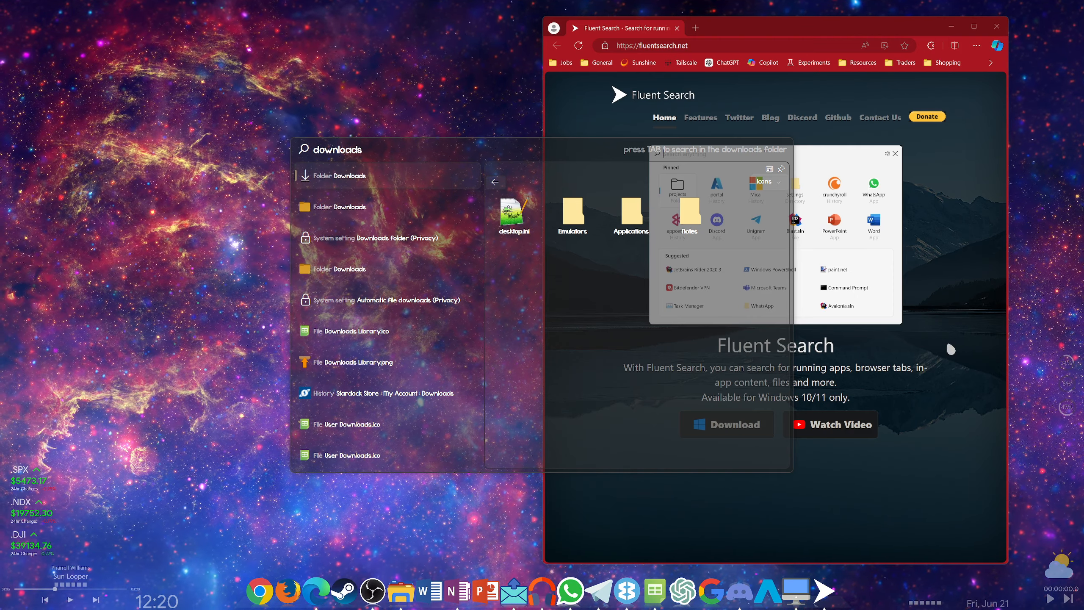
pyautogui.press('Escape')
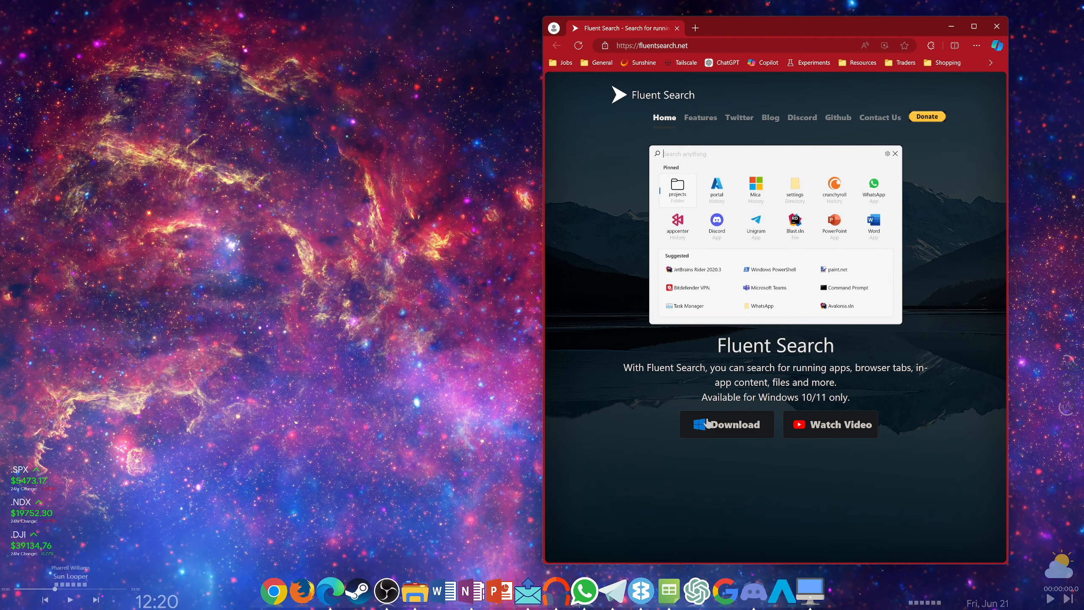
# Open the Fluent Search settings from the search window and show the app's system tray options
pyautogui.hotkey('ctrl', 'alt')
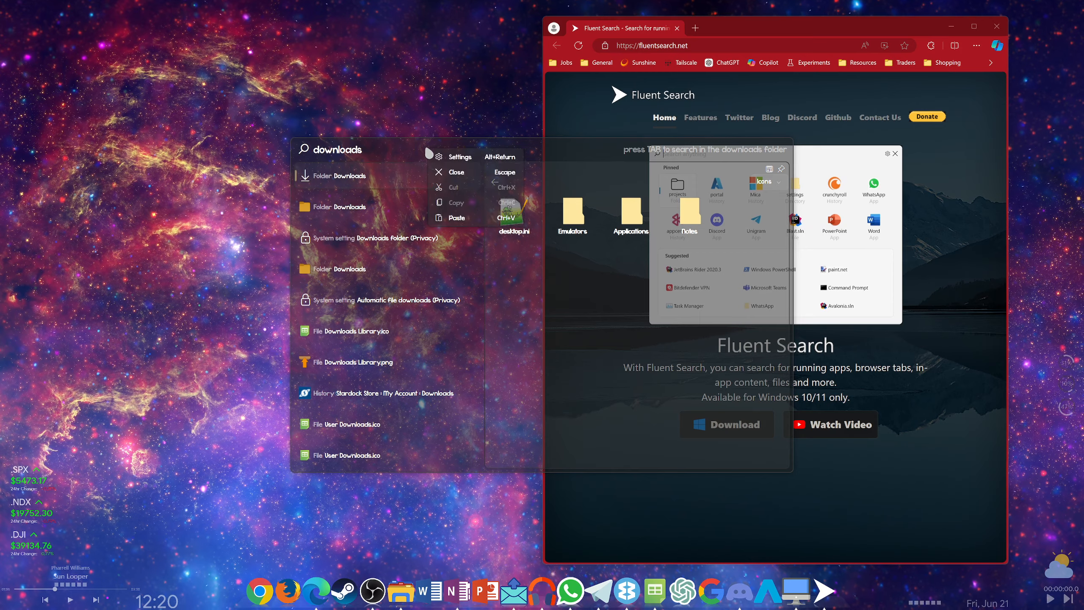
pyautogui.click(461, 161)
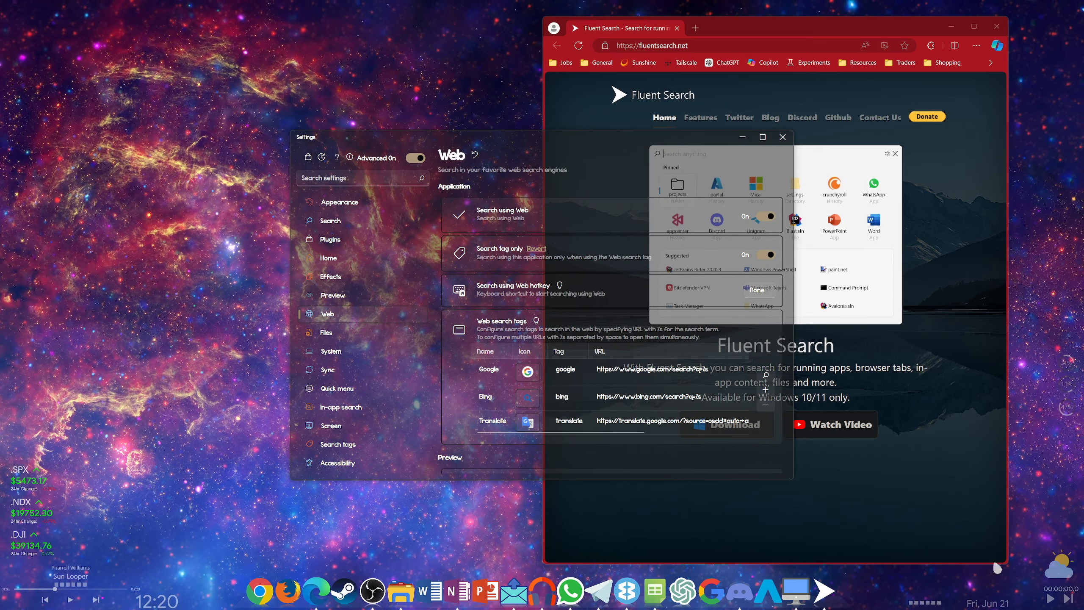
pyautogui.click(917, 604)
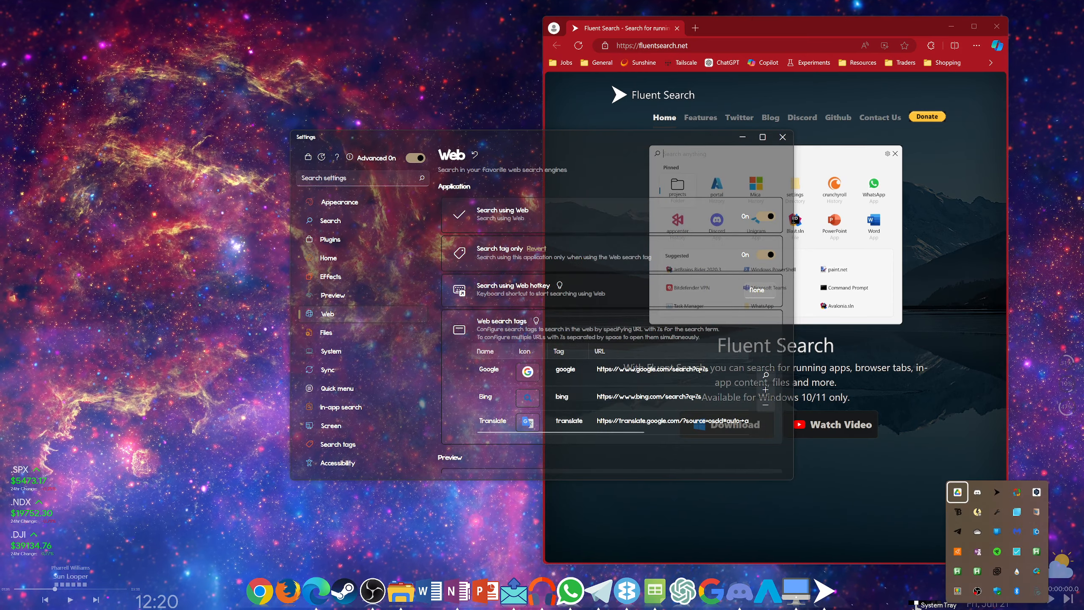
pyautogui.rightClick(999, 496)
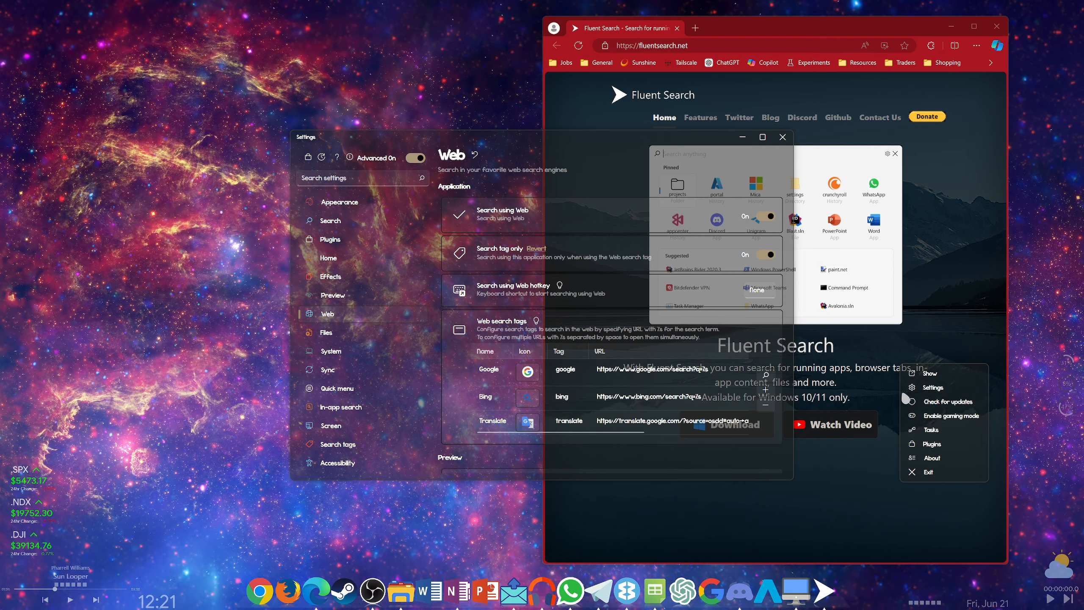
# Dismiss the tray options and show the Appearance settings
pyautogui.click(517, 138)
pyautogui.scroll(1, 319, 231)
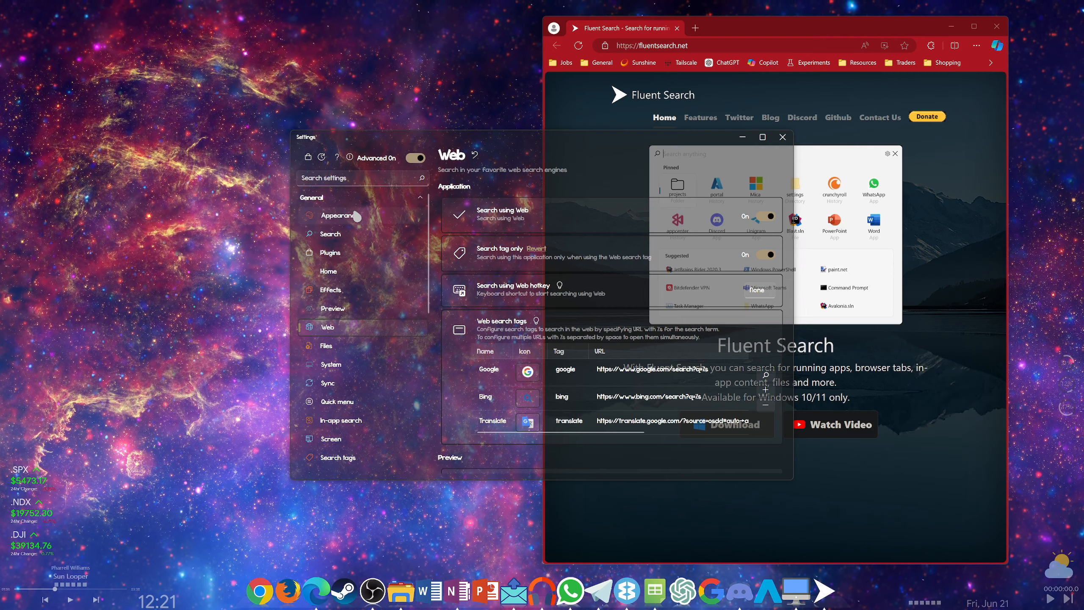
pyautogui.click(341, 215)
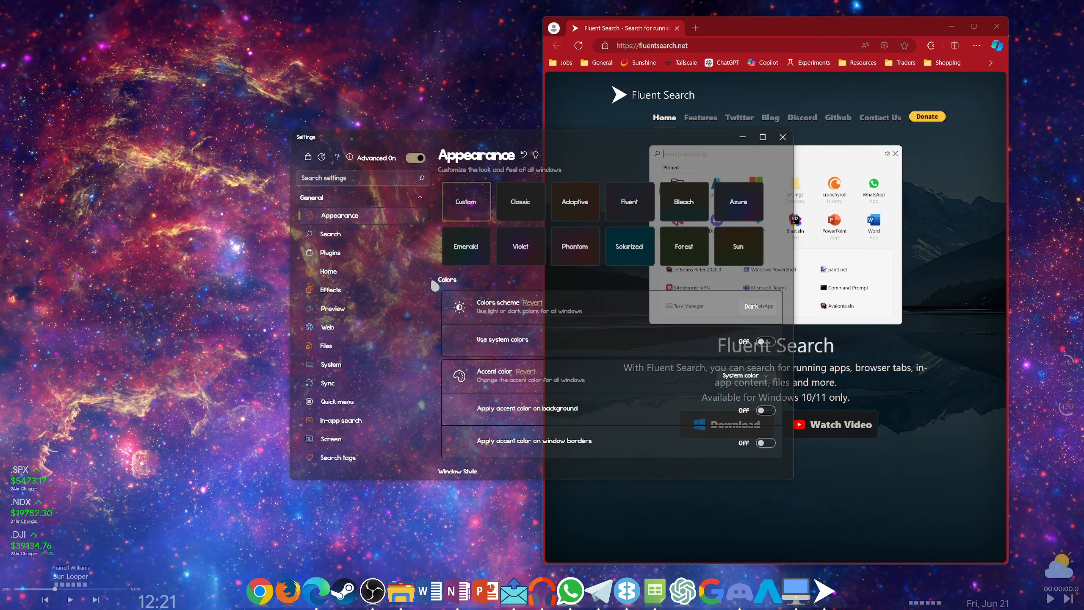
# Examine the Search settings, from the search hotkey through search behaviour and interactions to machine learning
pyautogui.click(378, 238)
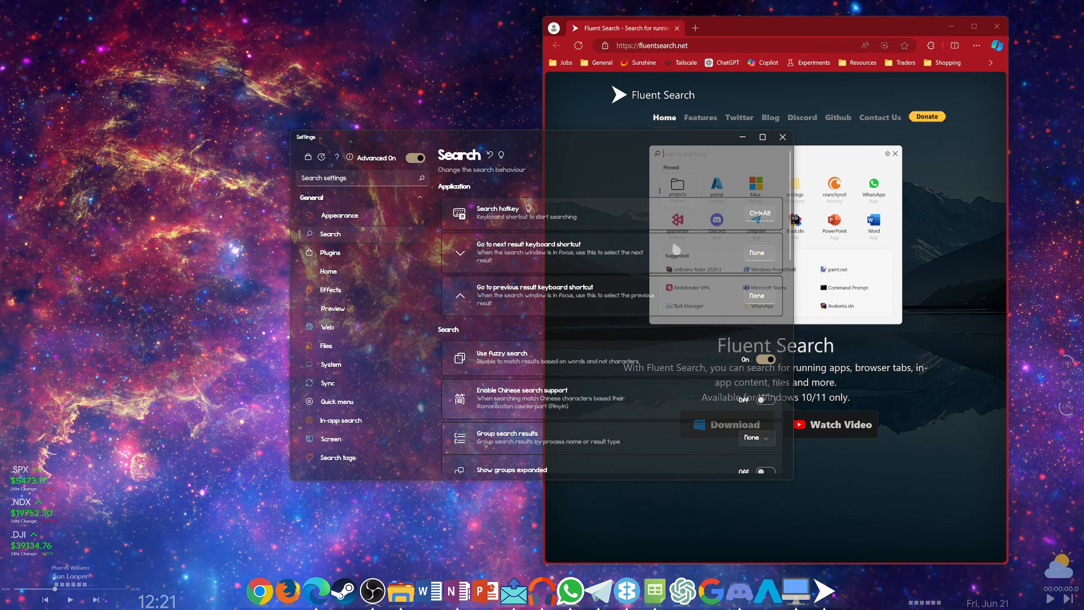
pyautogui.scroll(-5, 676, 249)
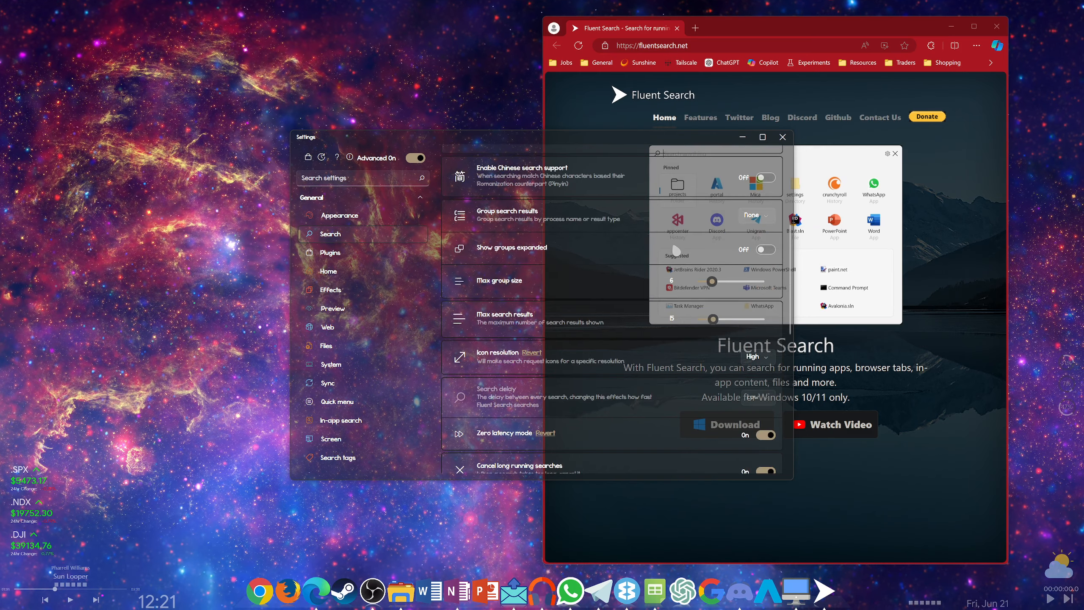
pyautogui.scroll(-1, 673, 251)
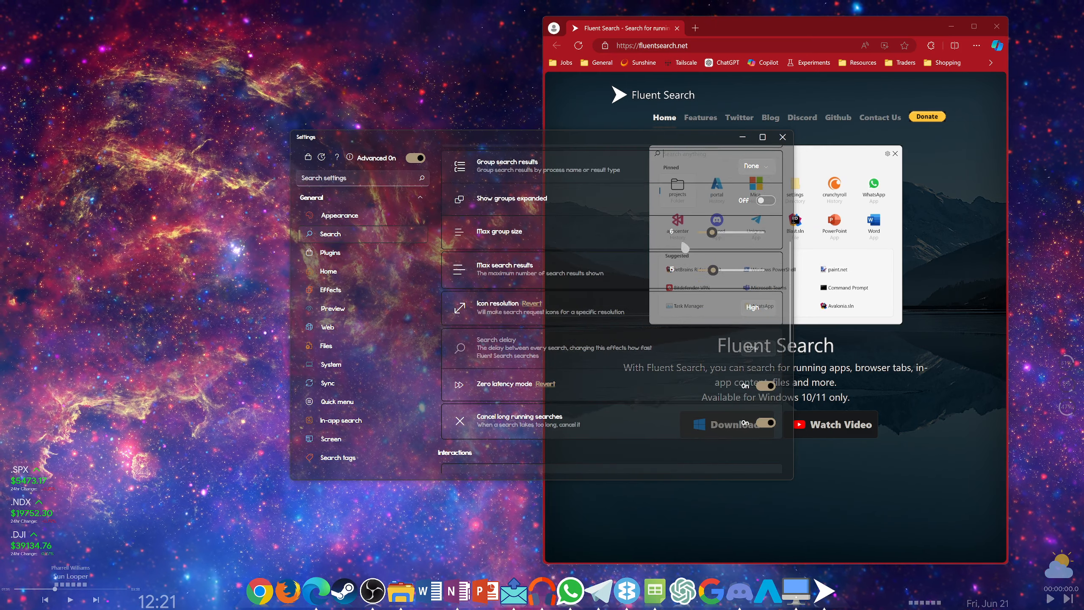
pyautogui.scroll(-1, 755, 317)
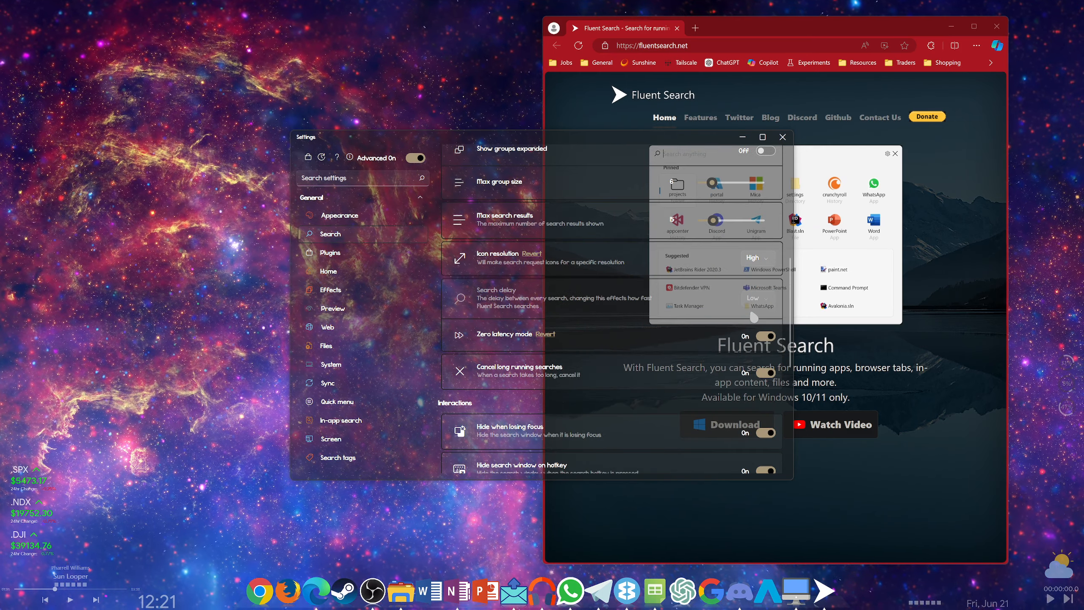
pyautogui.scroll(-3, 754, 316)
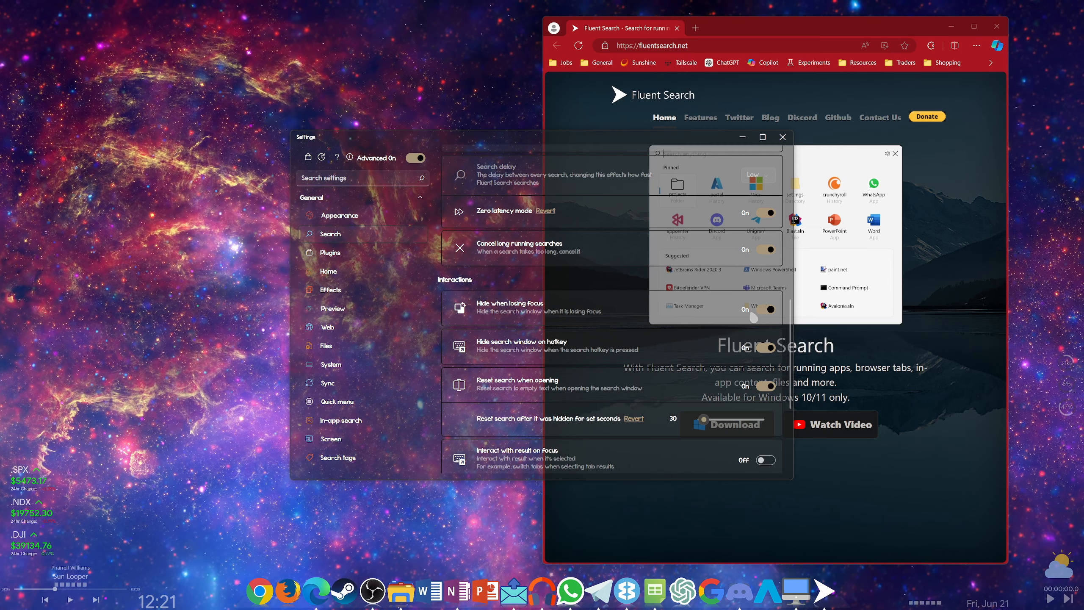
pyautogui.scroll(-3, 666, 331)
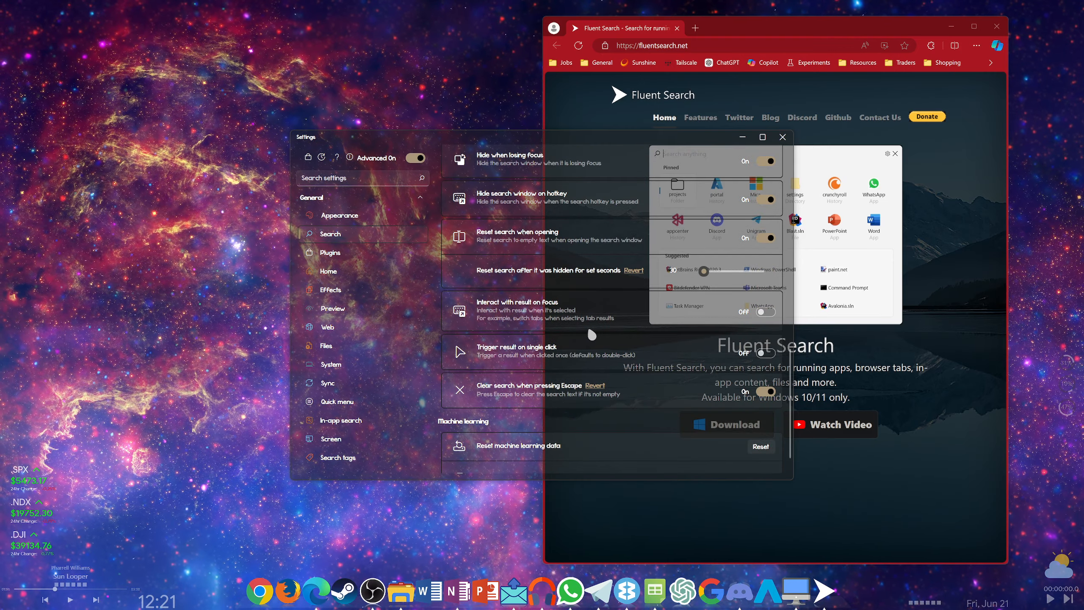
pyautogui.scroll(-1, 591, 333)
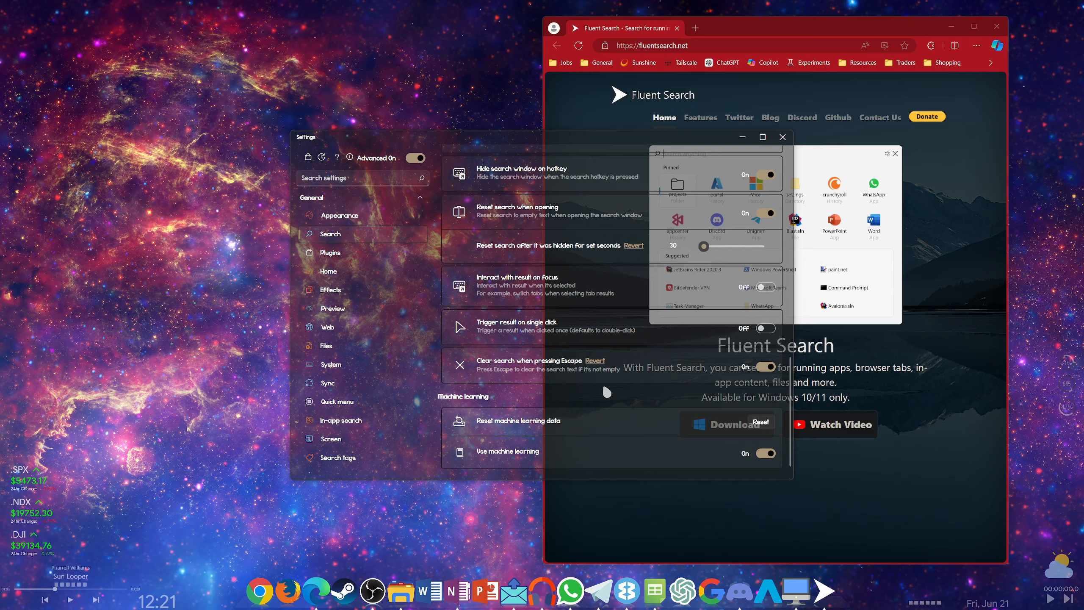
pyautogui.scroll(4, 603, 388)
pyautogui.scroll(-4, 603, 387)
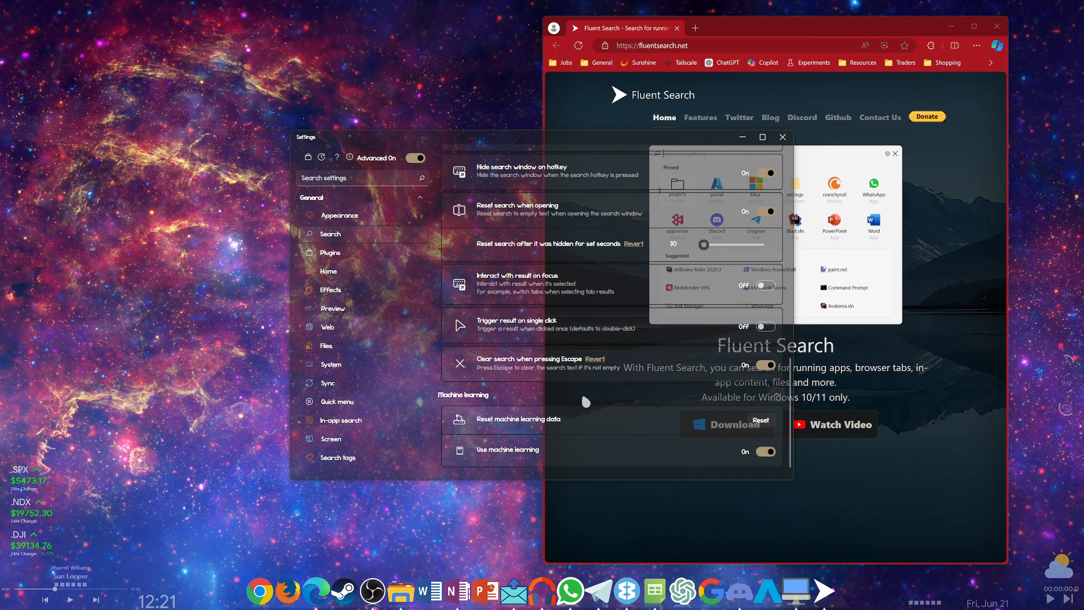
# Look through the Plugins page to review the plugins that can be added or removed
pyautogui.click(347, 254)
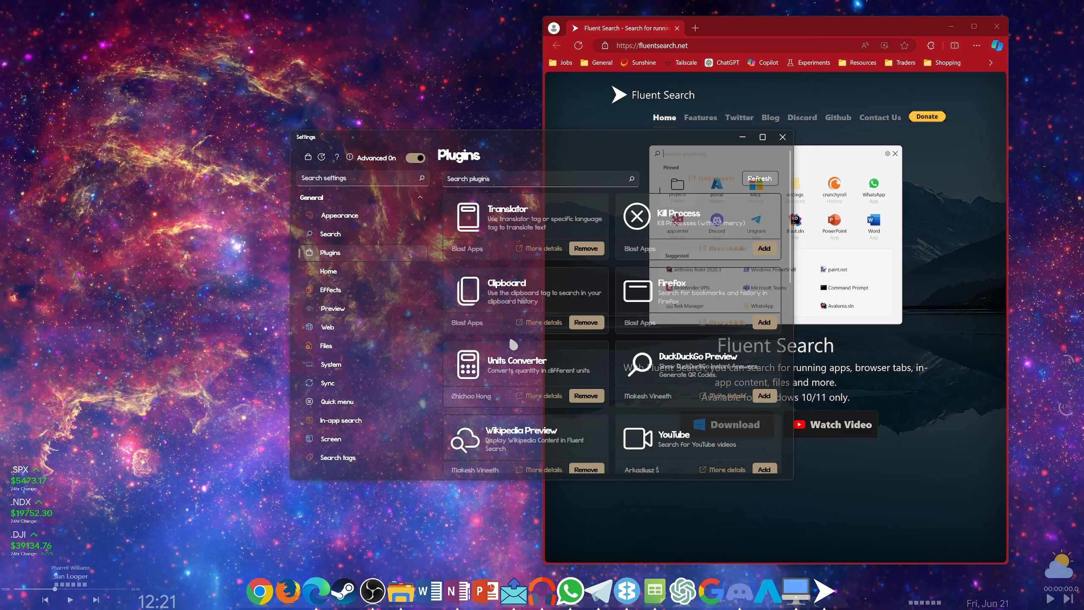
pyautogui.scroll(-1, 513, 343)
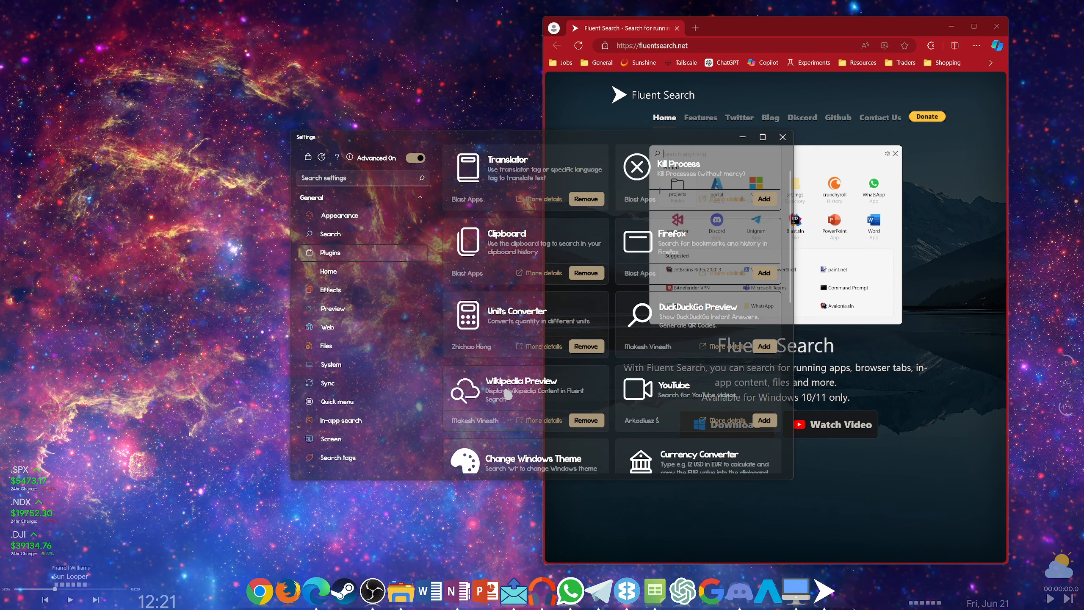
pyautogui.scroll(-1, 508, 395)
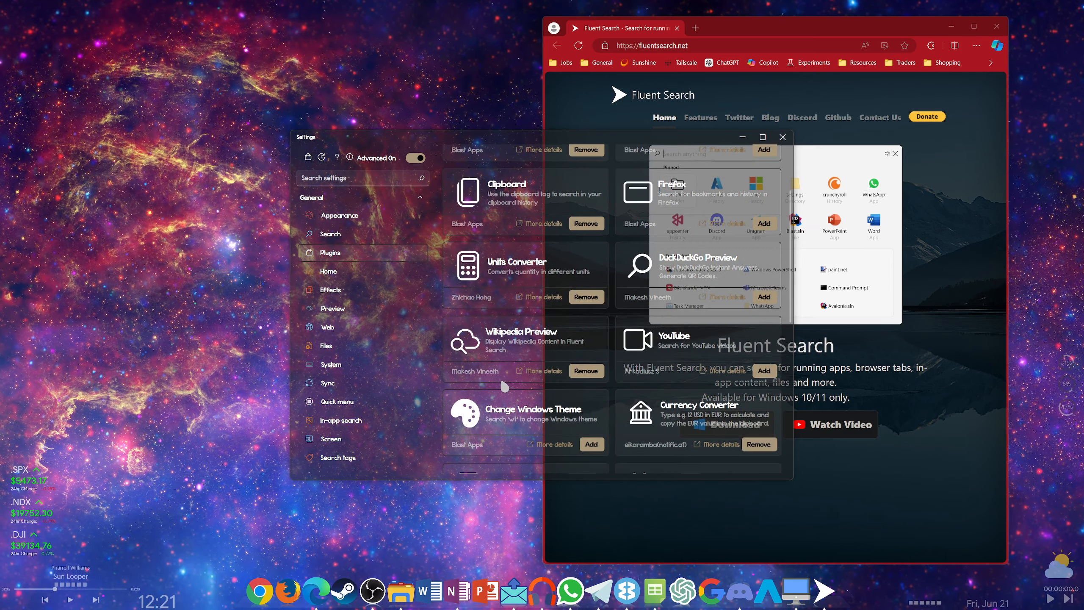
pyautogui.scroll(-1, 498, 376)
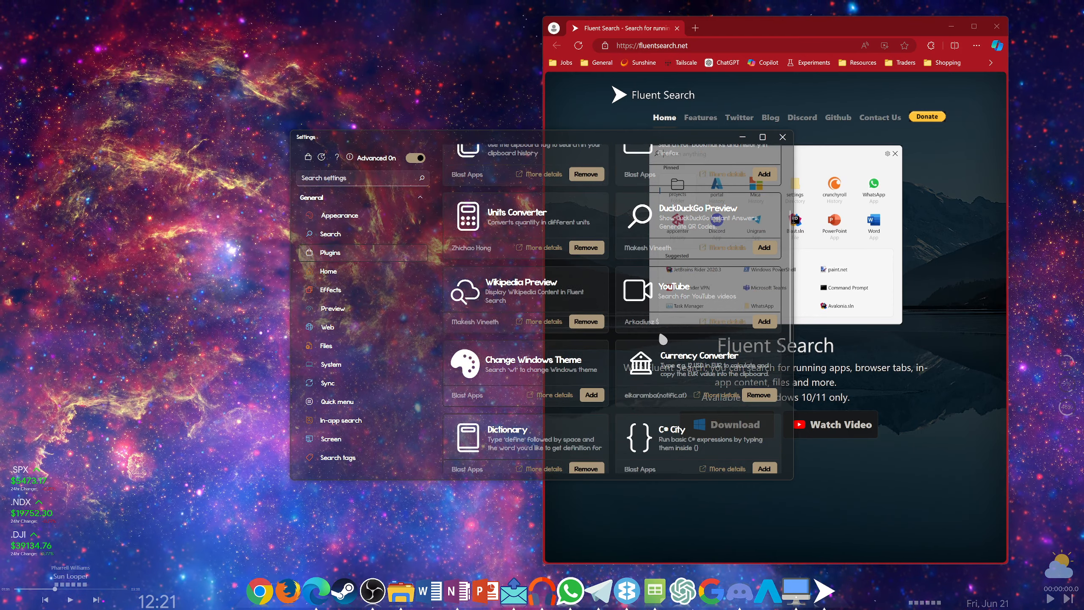
pyautogui.scroll(-1, 662, 339)
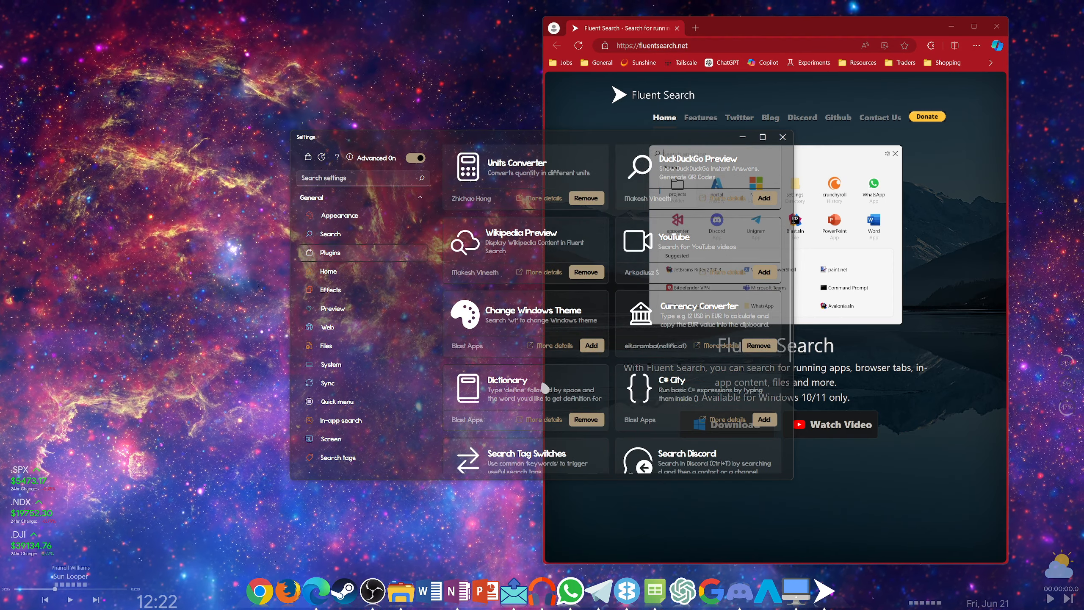
pyautogui.scroll(-3, 544, 387)
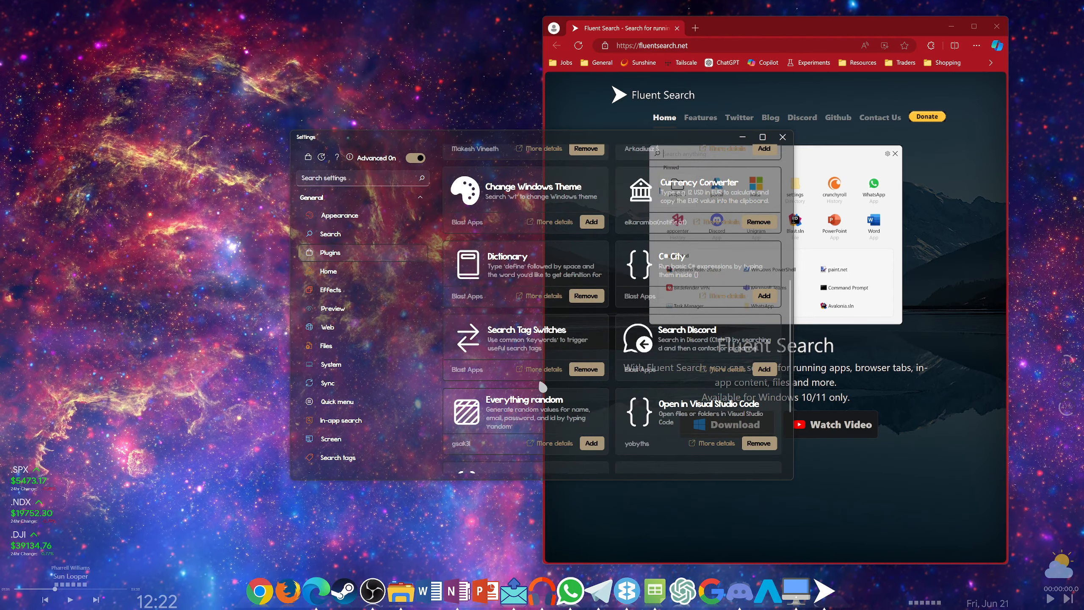
pyautogui.scroll(-3, 545, 387)
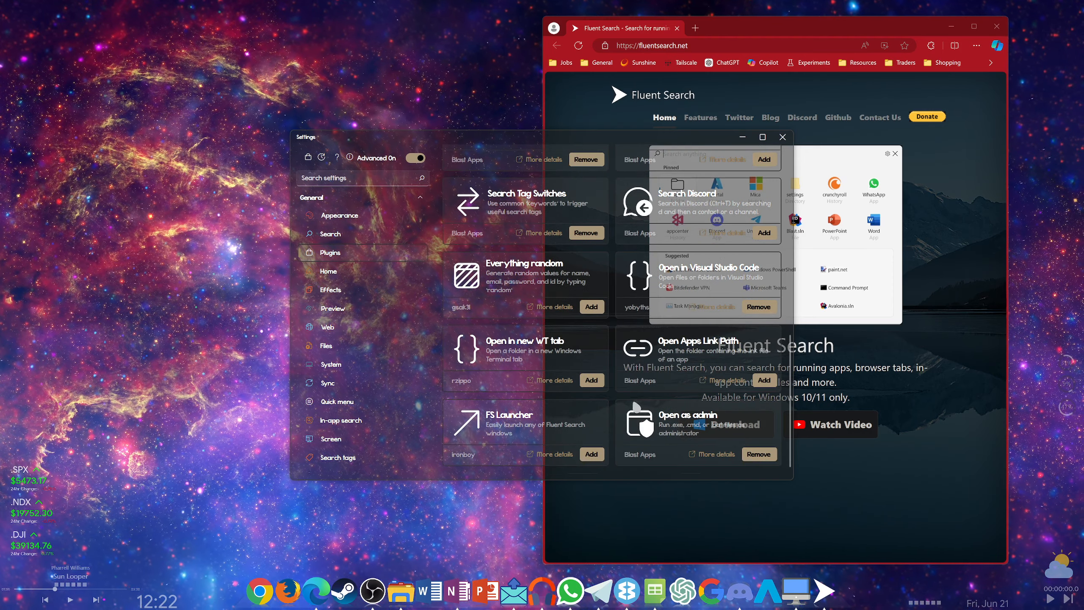
pyautogui.scroll(10, 534, 416)
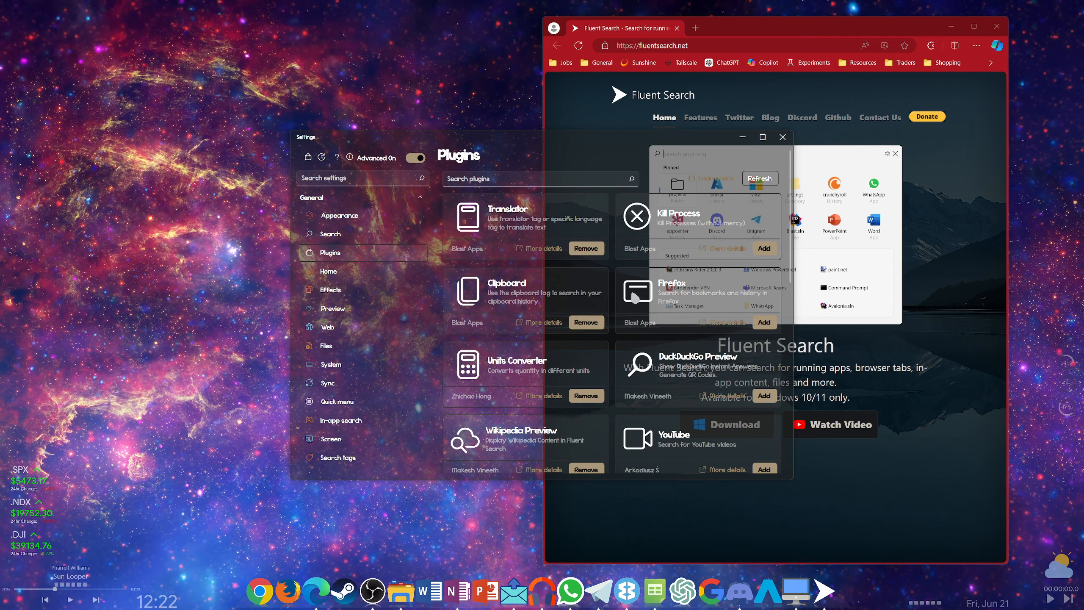
# Review the Home, Effects, Preview, Web, Files and System settings pages in turn
pyautogui.click(342, 270)
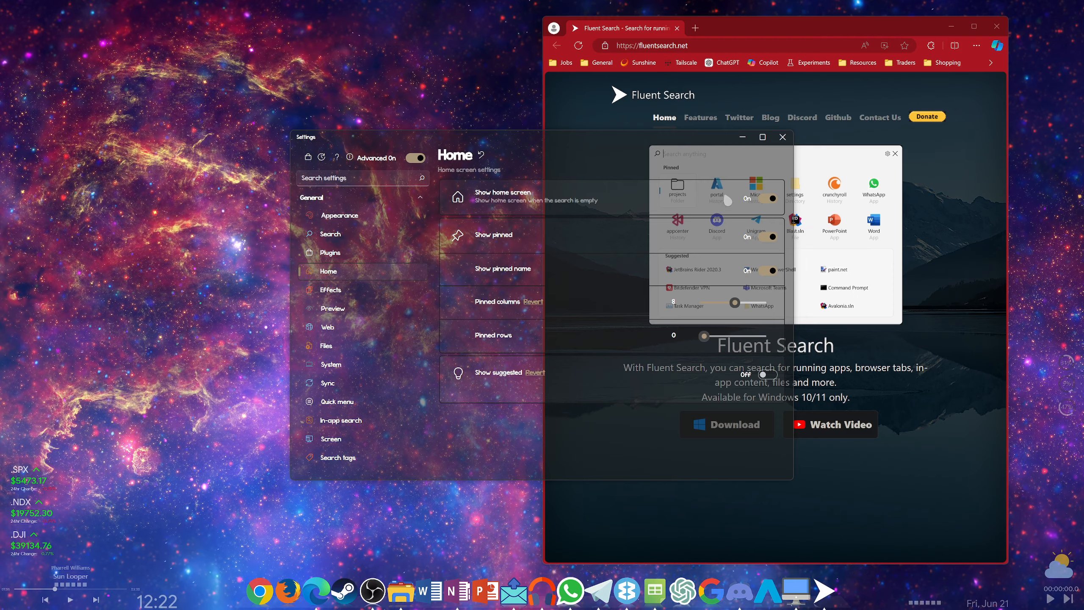
pyautogui.click(363, 290)
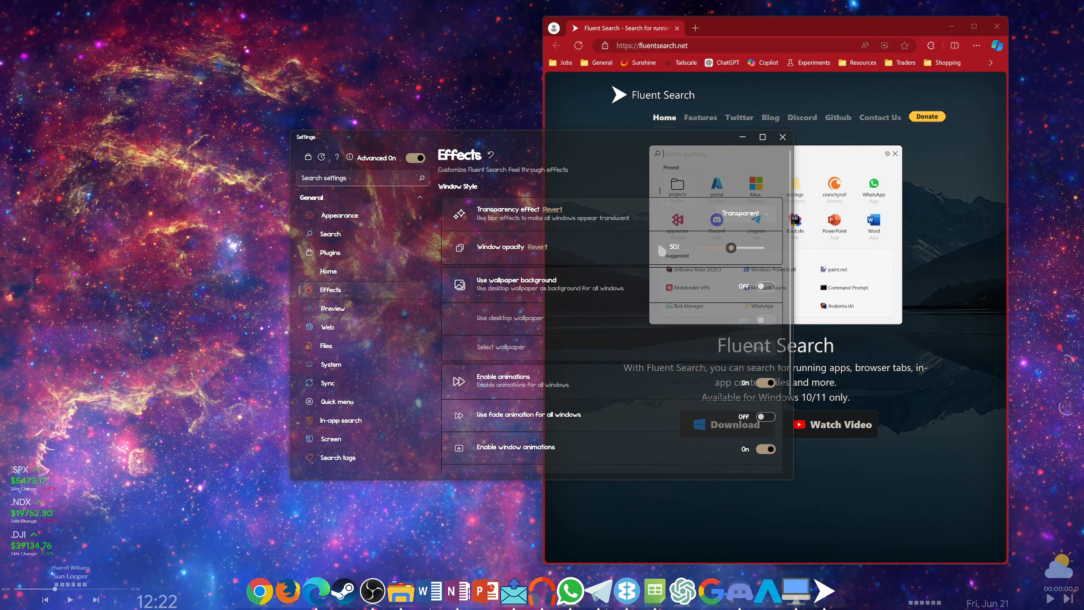
pyautogui.click(346, 308)
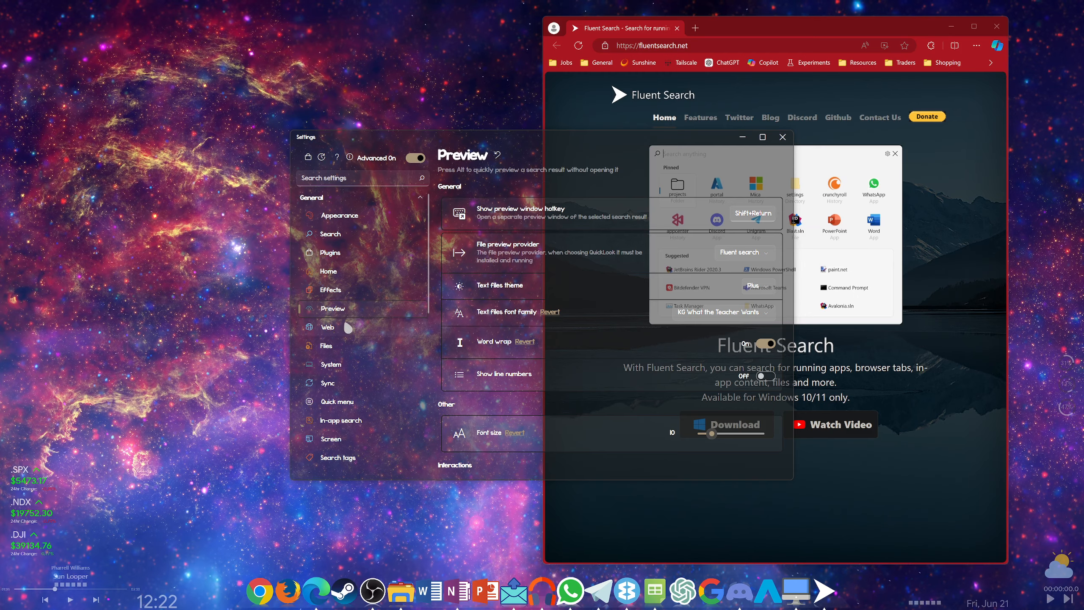
pyautogui.click(348, 328)
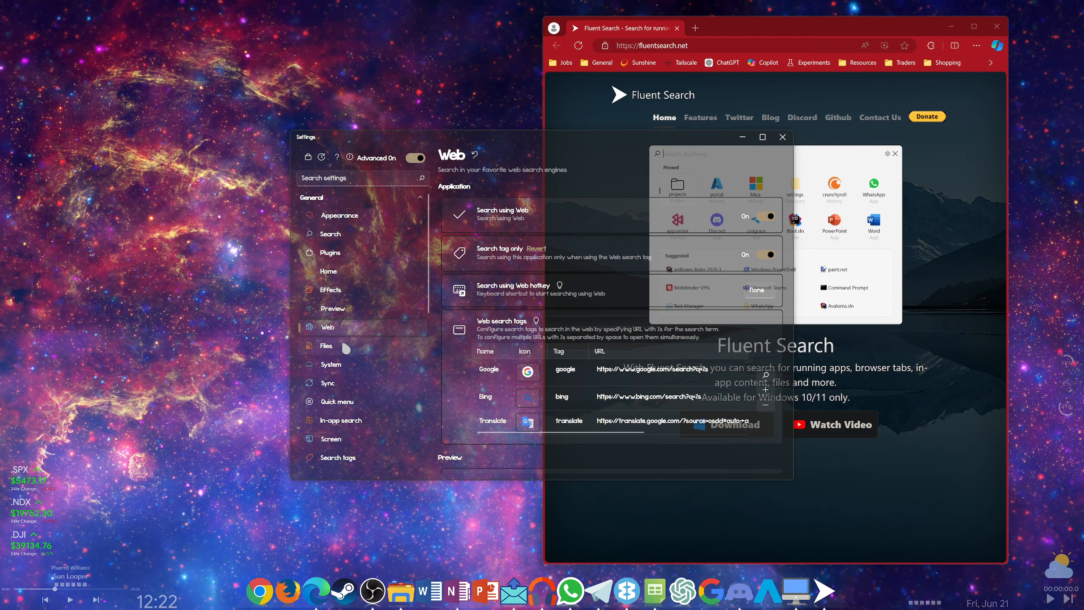
pyautogui.click(345, 347)
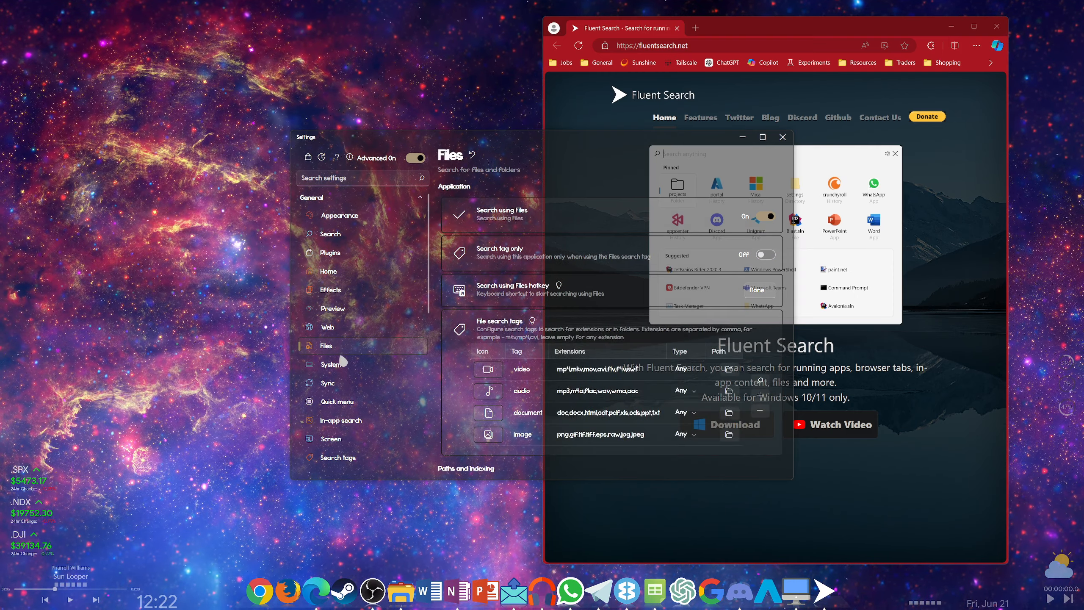
pyautogui.click(342, 363)
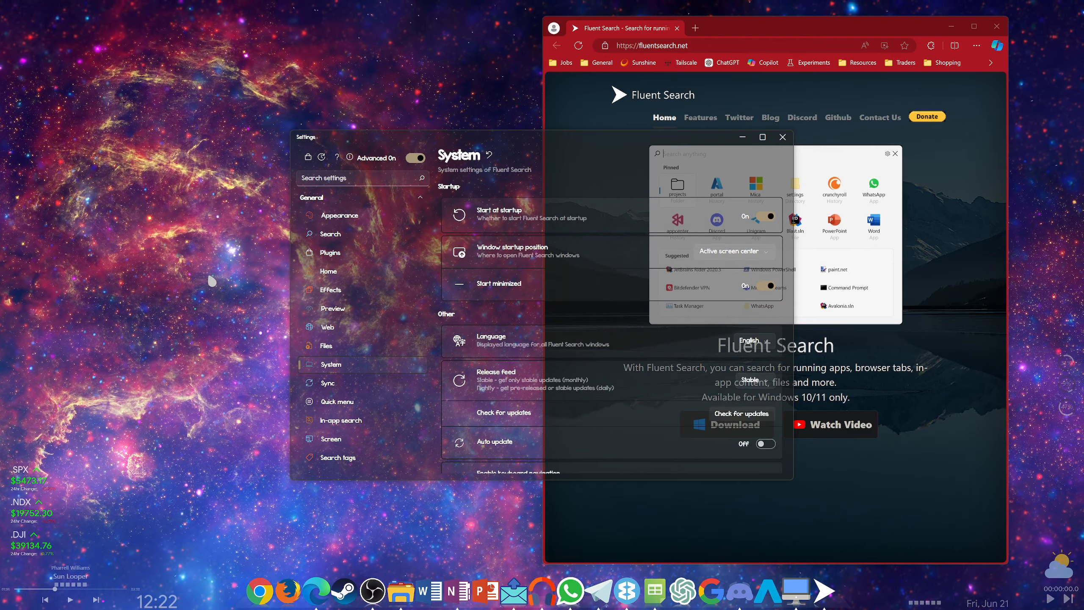
# Look over the remaining settings categories, including Advanced, Plugins and Other, and close the settings window
pyautogui.scroll(-5, 364, 354)
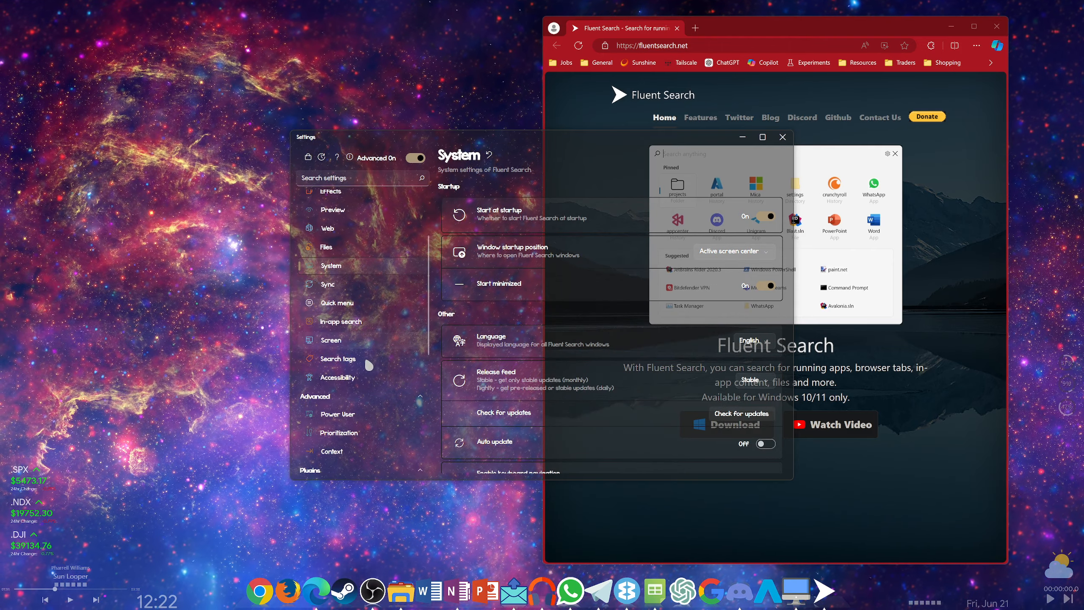
pyautogui.scroll(-2, 367, 363)
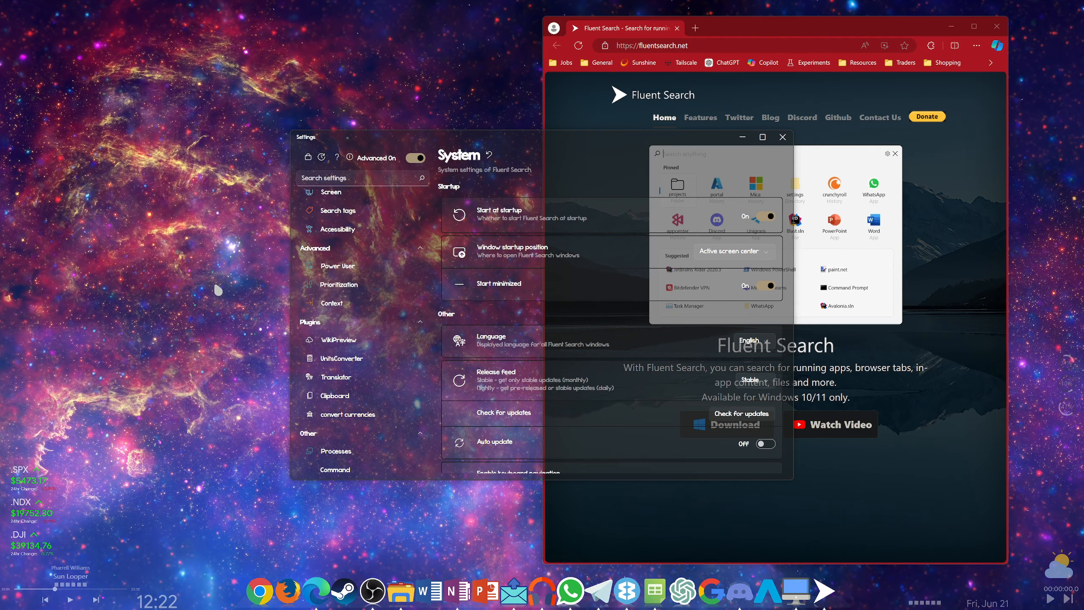
pyautogui.click(782, 138)
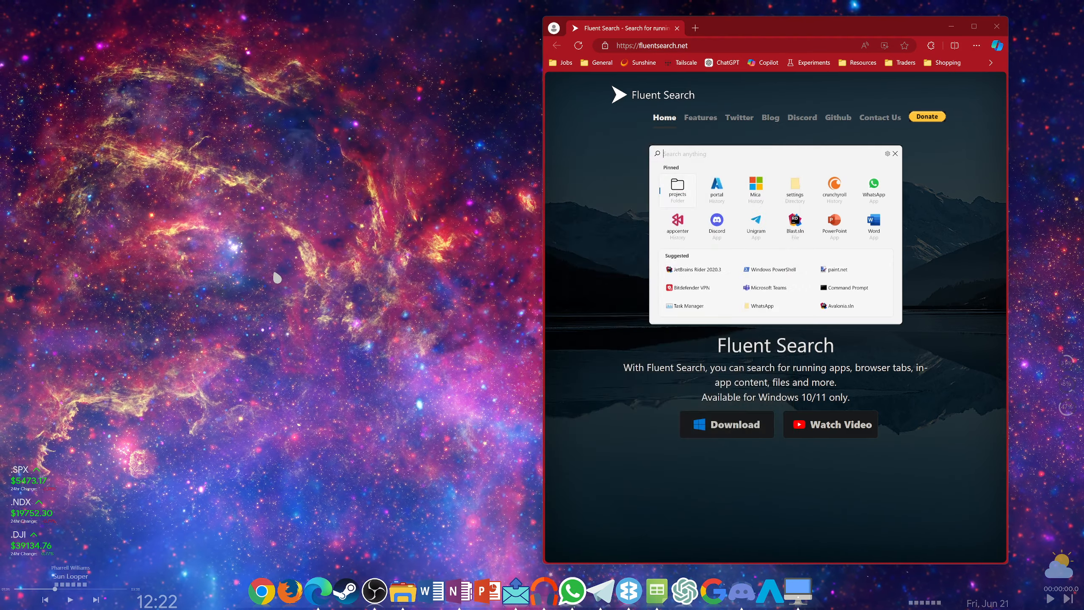
# Search Wikipedia for "euro 2024" from the search window and preview the UEFA Euro 2024 bids and squads articles
pyautogui.hotkey('ctrl', 'alt')
pyautogui.write('wiki')
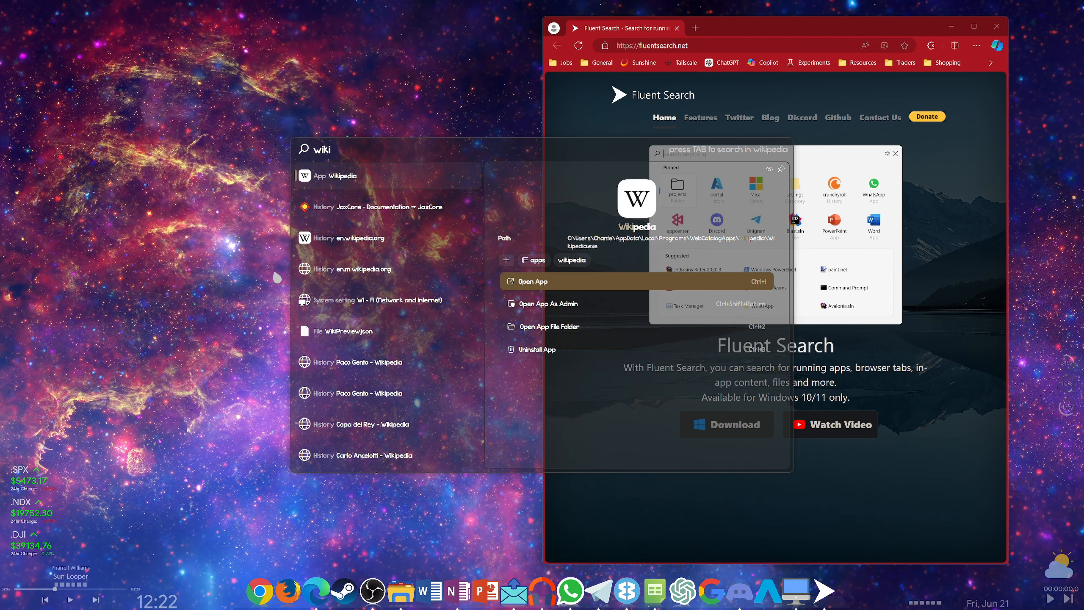
pyautogui.press('Tab')
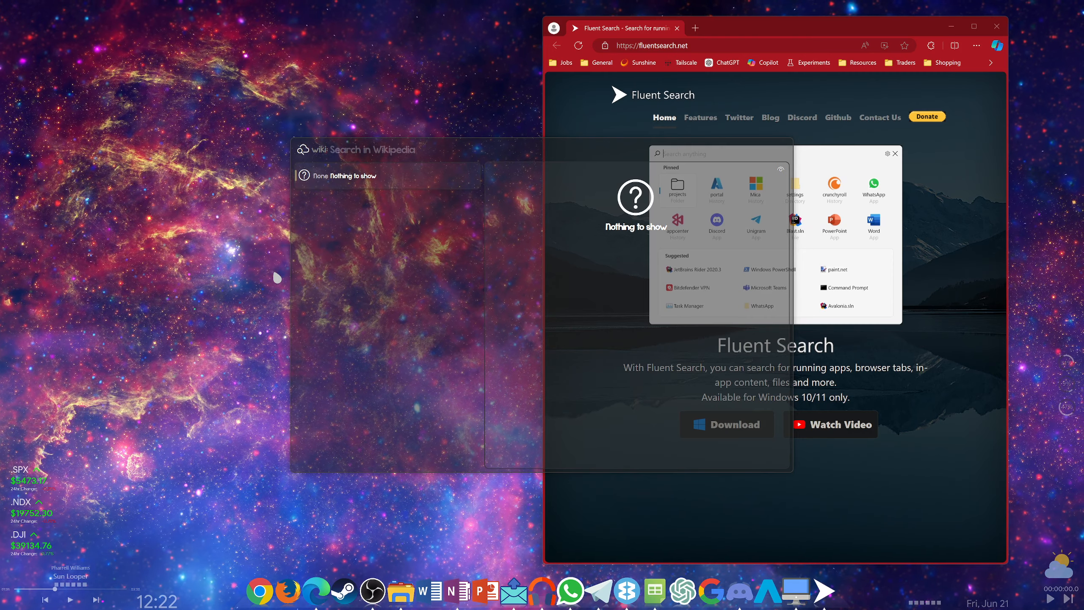
pyautogui.write('euro 204')
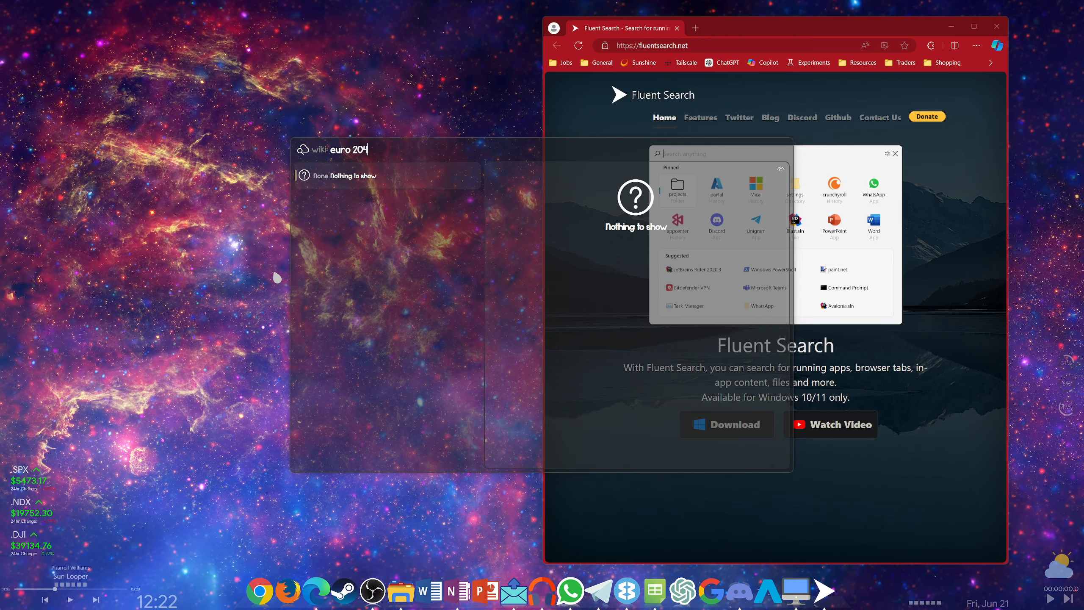
pyautogui.press('BackSpace')
pyautogui.write('24')
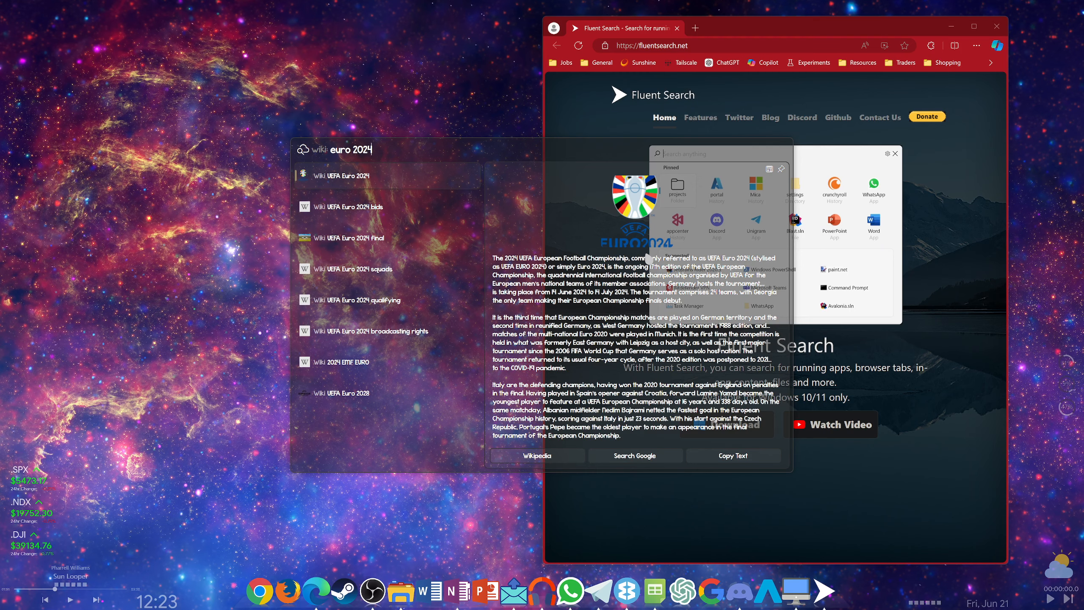
pyautogui.click(366, 214)
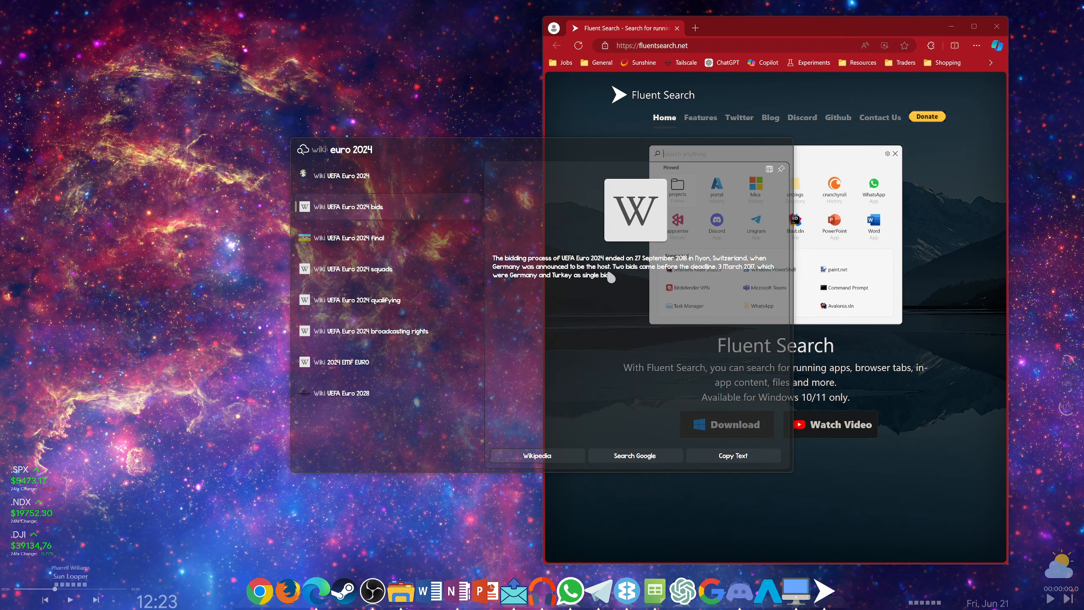
pyautogui.click(382, 273)
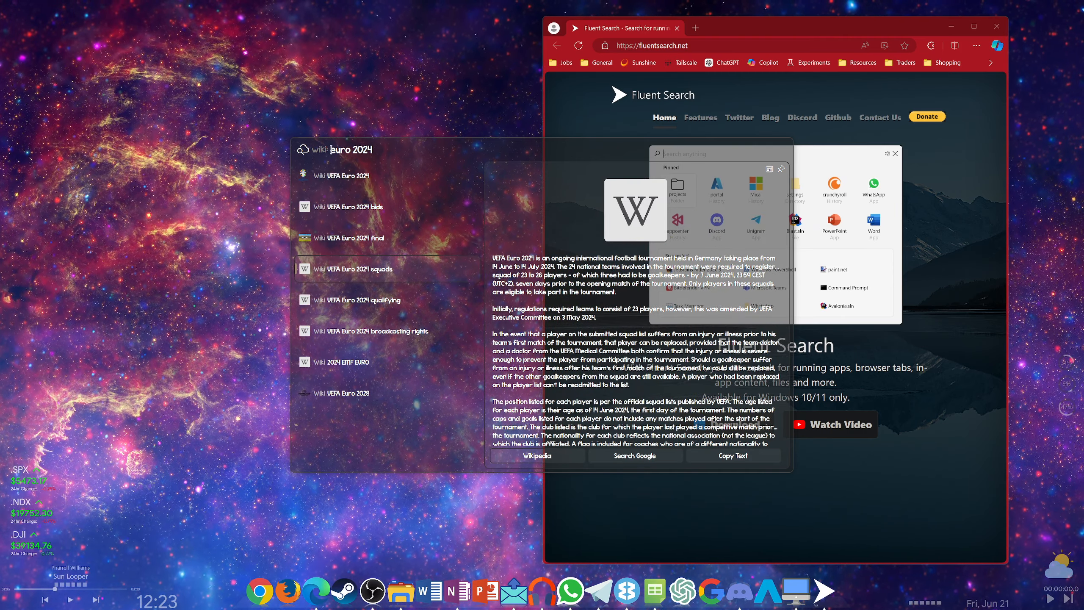
# Search Wikipedia for "football" and read through the preview of the Australian rules football article
pyautogui.write('footba')
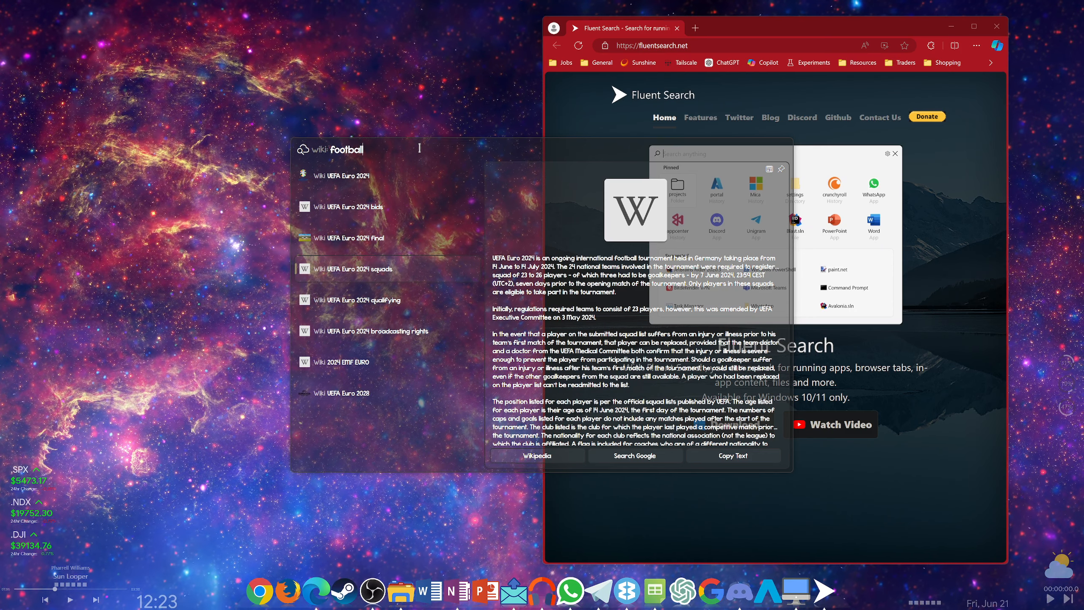
pyautogui.write('ll')
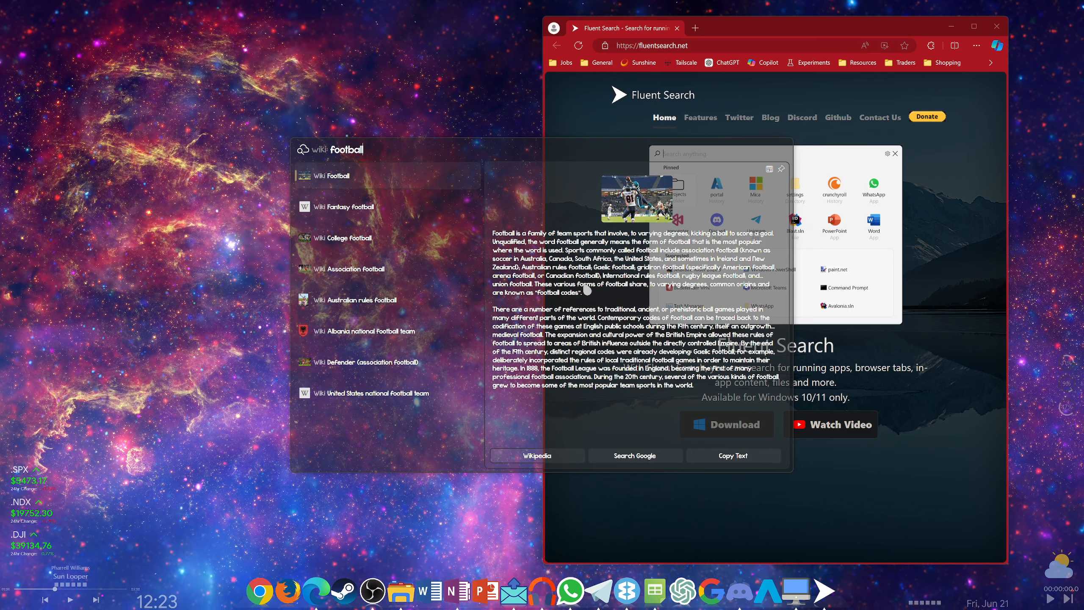
pyautogui.click(380, 299)
pyautogui.scroll(-3, 636, 320)
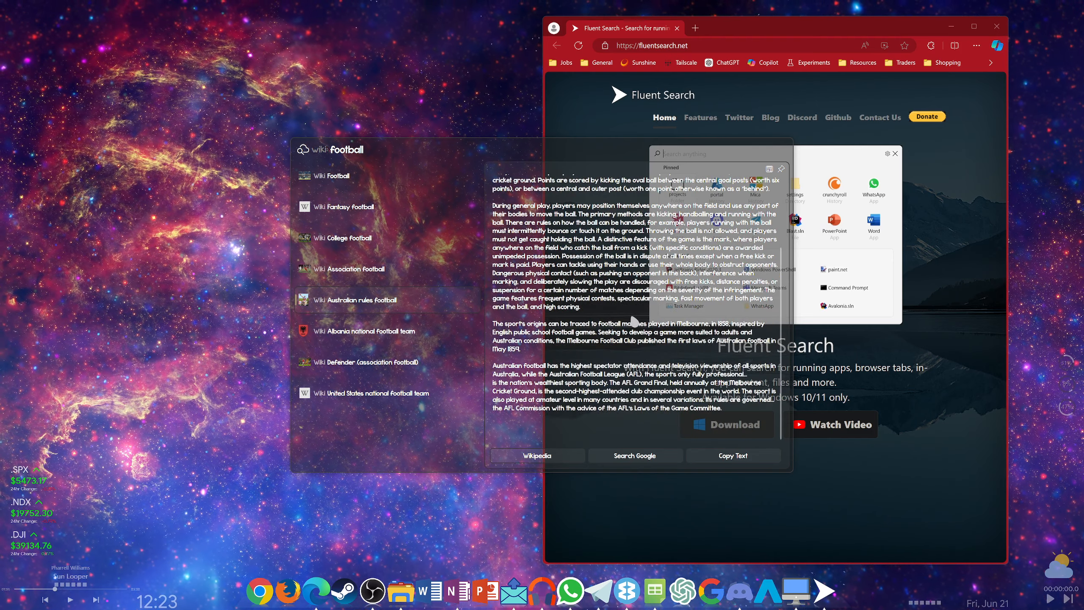
pyautogui.scroll(2, 634, 321)
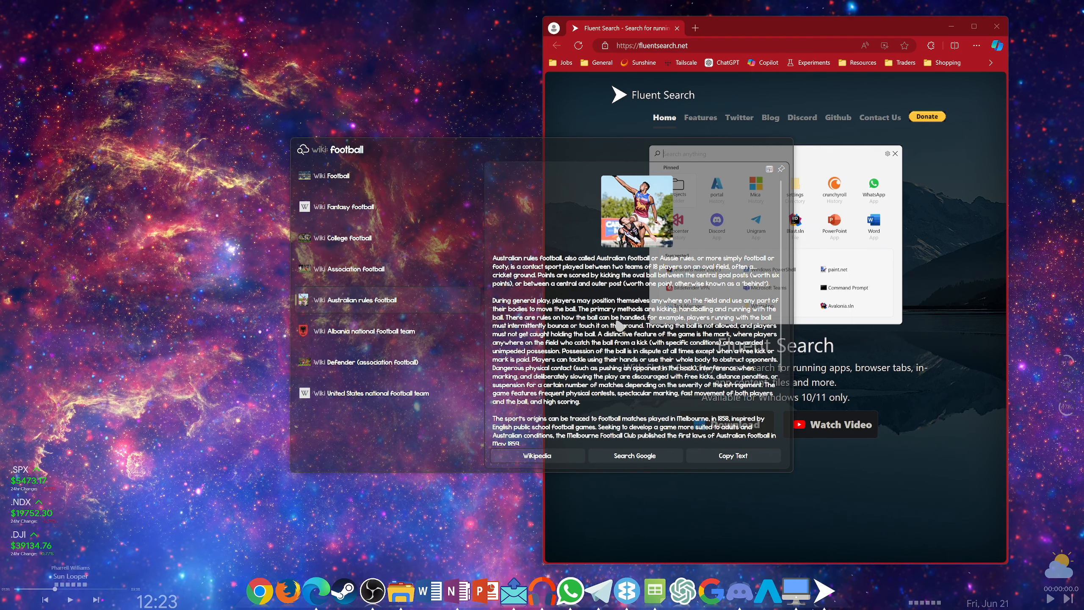
# Leave the Wikipedia search and look up a definition with the query "define transparency"
pyautogui.doubleClick(385, 146)
pyautogui.press('BackSpace')
pyautogui.press('BackSpace')
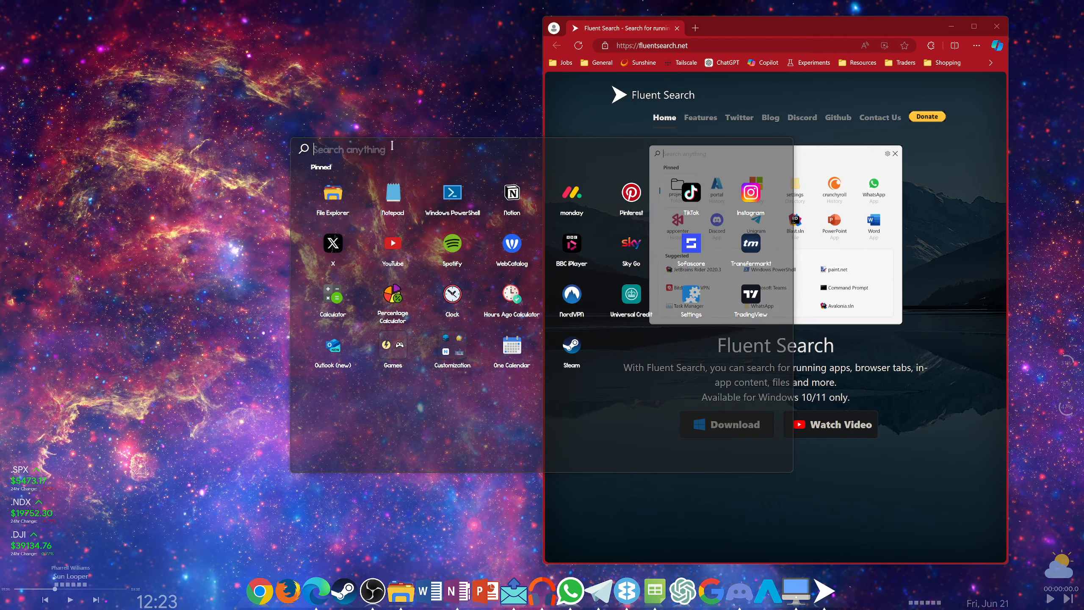
pyautogui.write('define')
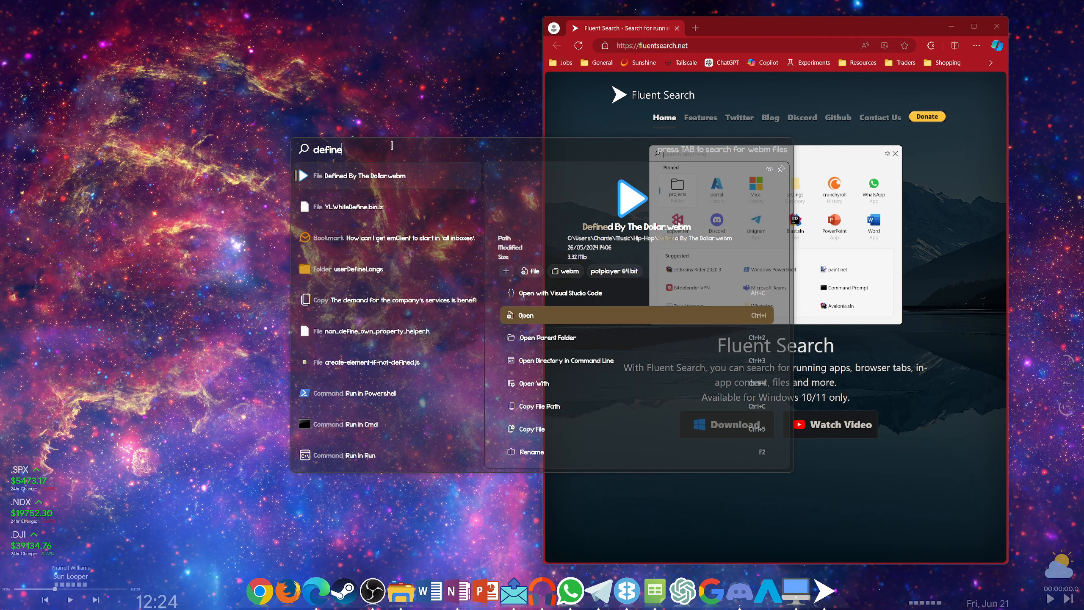
pyautogui.write('transparency')
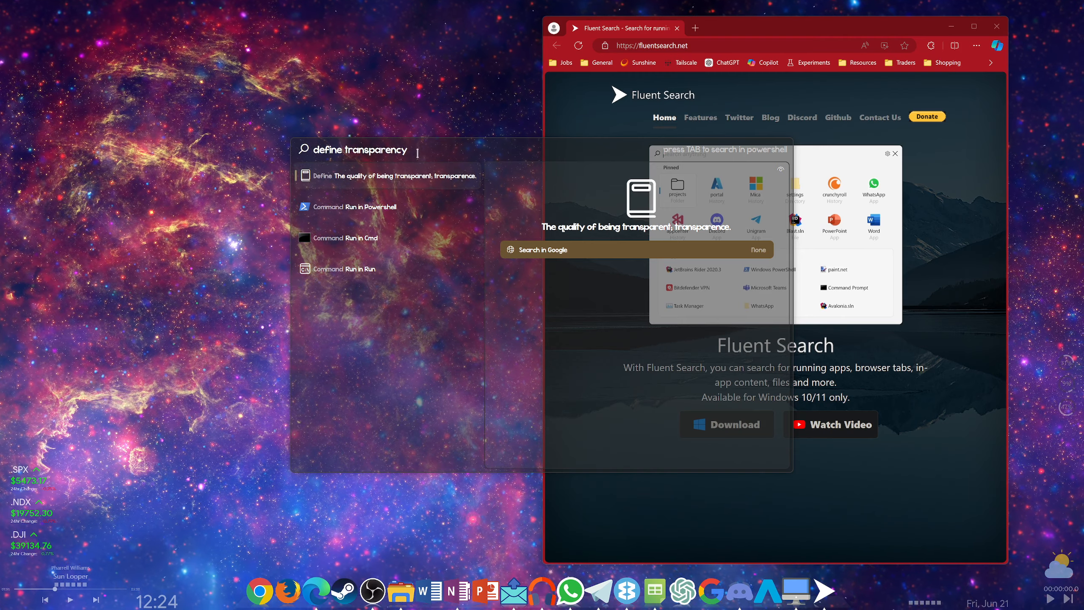
# Replace the definition query with the currency conversion "12 usd to gbp"
pyautogui.moveTo(416, 150); pyautogui.dragTo(238, 157)
pyautogui.press('BackSpace')
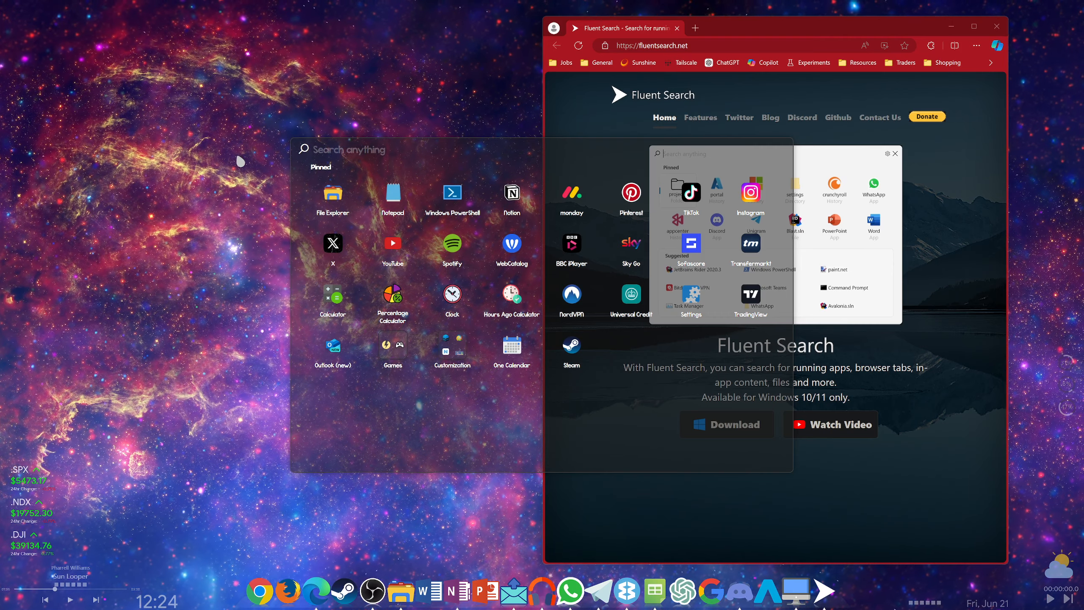
pyautogui.write('12 usd')
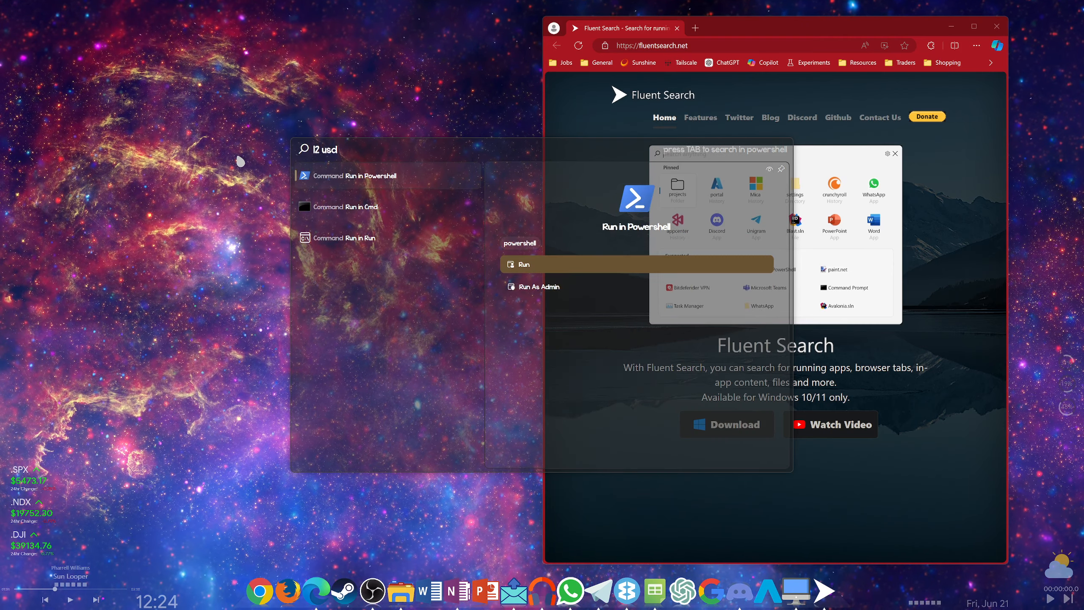
pyautogui.write(' to gbp')
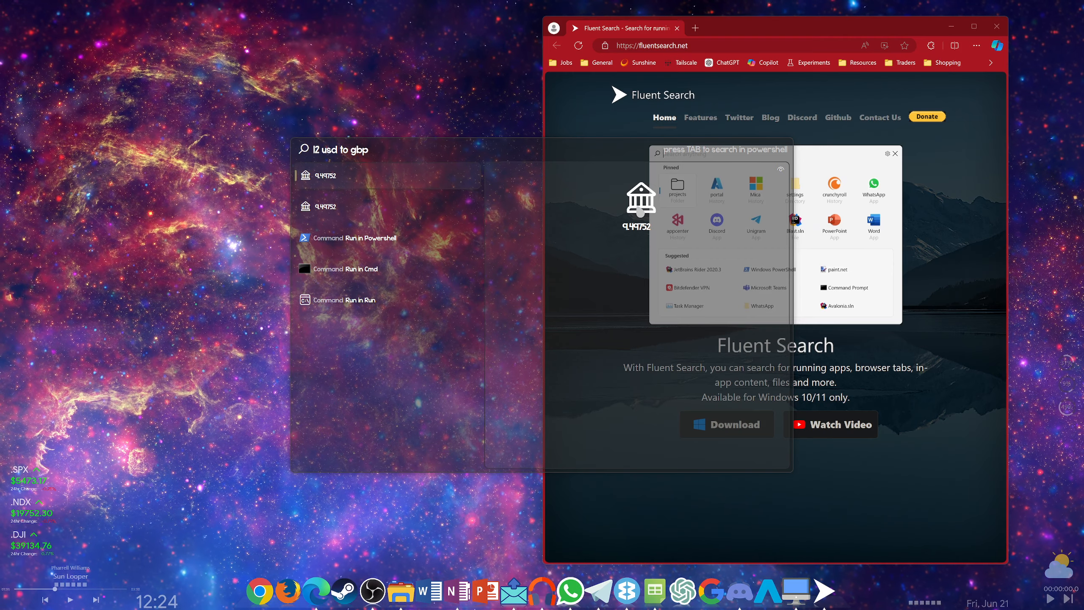
# Change the currency conversion query to "12 eur to gbp"
pyautogui.press('BackSpace')
pyautogui.press('BackSpace')
pyautogui.press('BackSpace')
pyautogui.press('BackSpace')
pyautogui.press('BackSpace')
pyautogui.press('BackSpace')
pyautogui.press('BackSpace')
pyautogui.press('BackSpace')
pyautogui.press('BackSpace')
pyautogui.press('BackSpace')
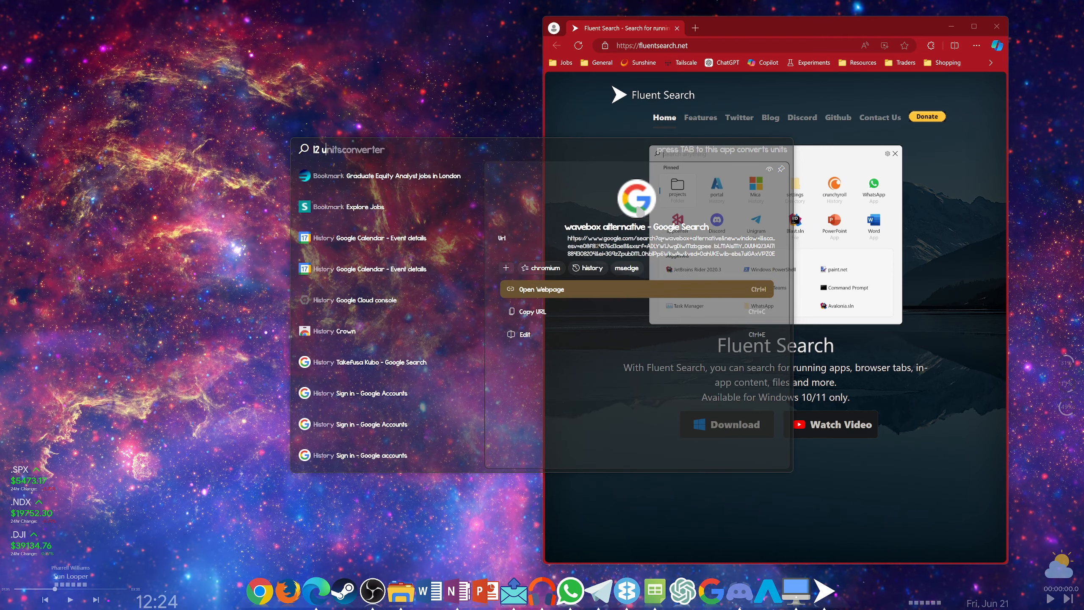
pyautogui.write('eur to gbp')
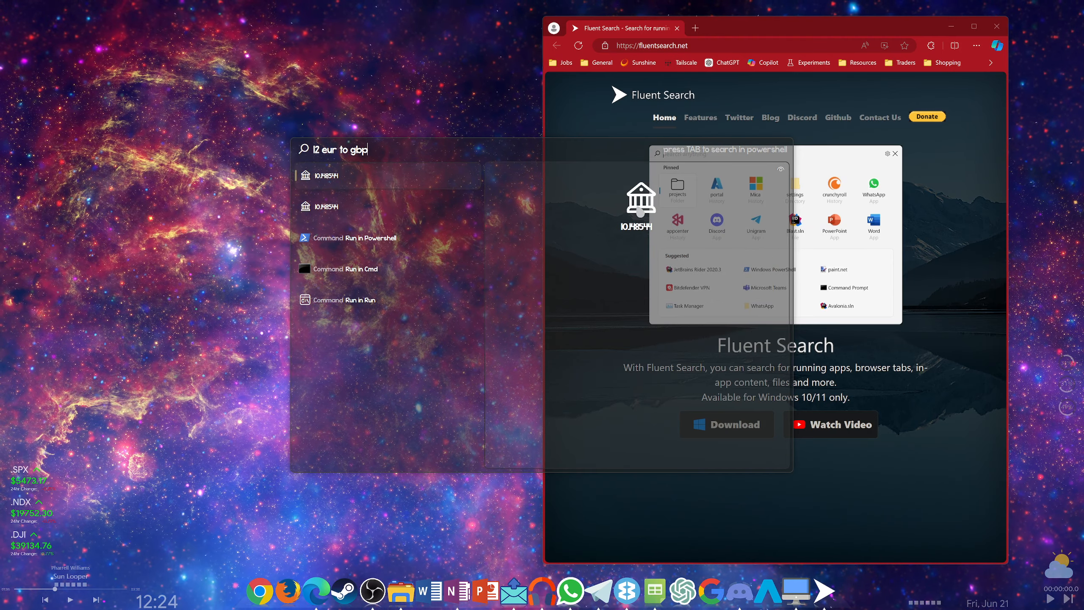
# Clear the conversion query and translate "there is a dog" into Spanish using the spanish search tag
pyautogui.press('BackSpace')
pyautogui.press('BackSpace')
pyautogui.press('BackSpace')
pyautogui.press('BackSpace')
pyautogui.press('BackSpace')
pyautogui.press('BackSpace')
pyautogui.press('BackSpace')
pyautogui.press('BackSpace')
pyautogui.press('BackSpace')
pyautogui.press('BackSpace')
pyautogui.press('BackSpace')
pyautogui.press('BackSpace')
pyautogui.press('BackSpace')
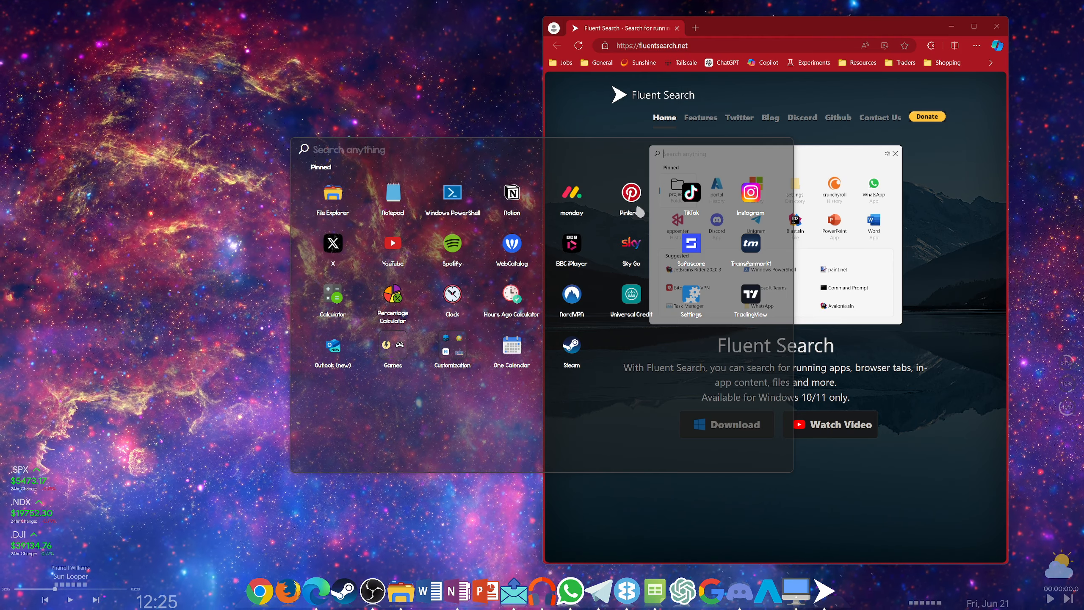
pyautogui.write('spanish')
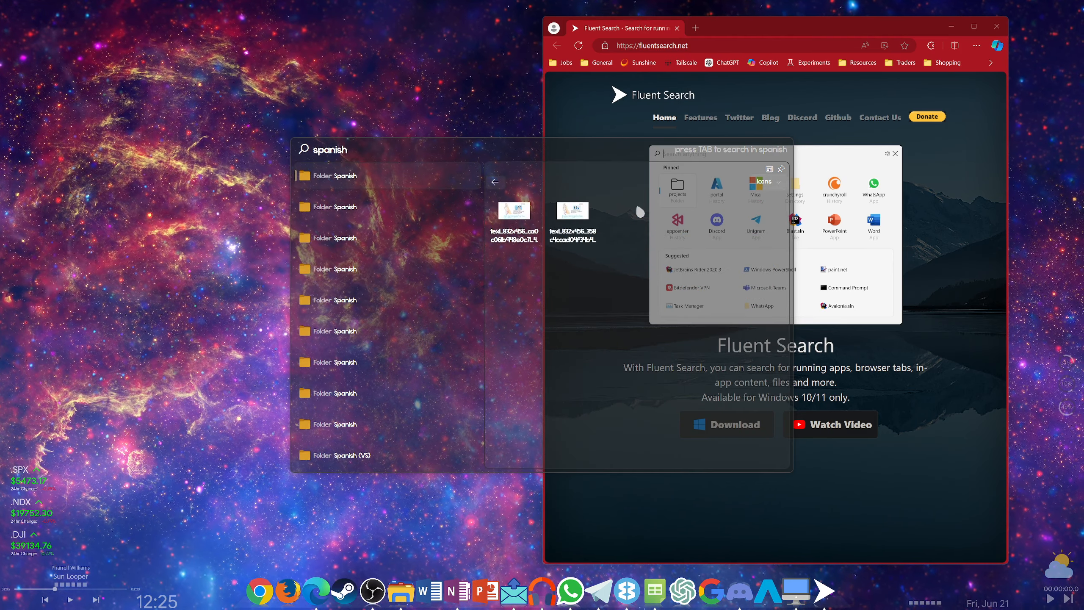
pyautogui.press('Tab')
pyautogui.write('th')
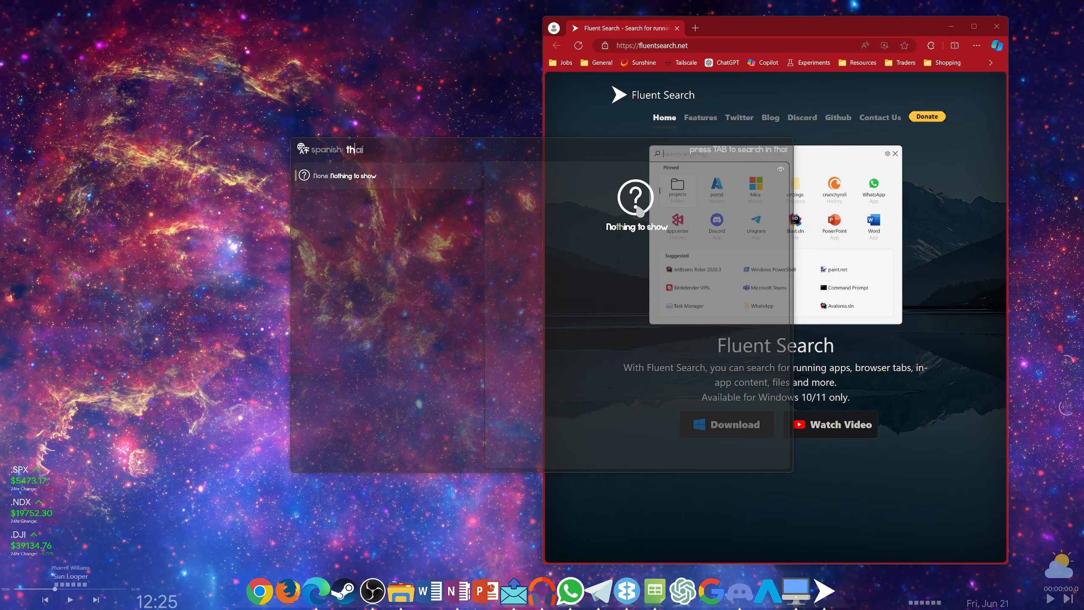
pyautogui.write('ere is a dog')
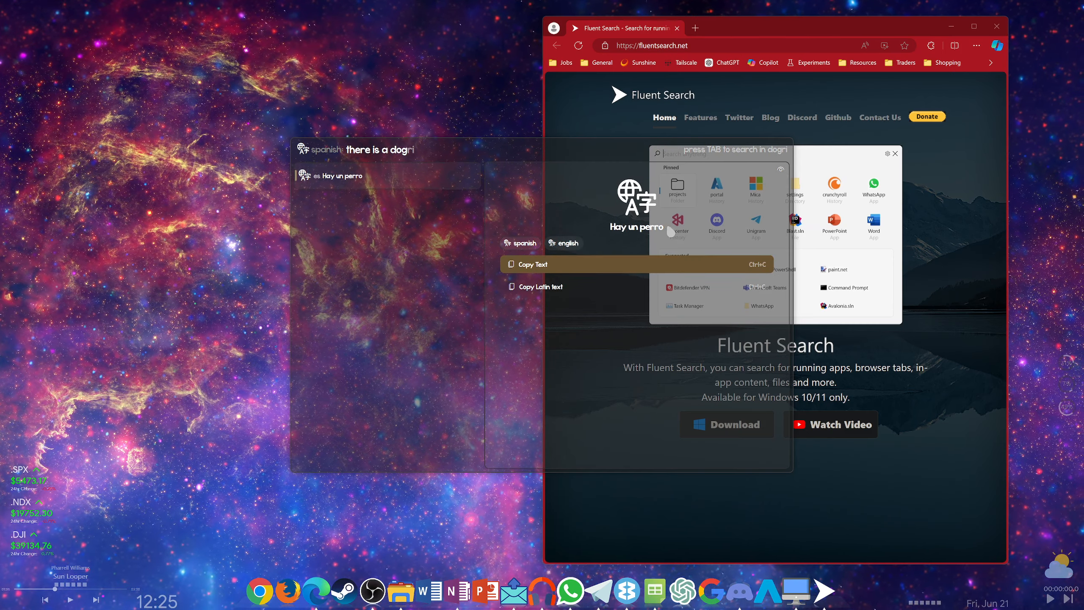
# Clear the Spanish translation and translate "there is a cat" using the japanese search tag
pyautogui.moveTo(410, 150); pyautogui.dragTo(292, 158)
pyautogui.press('BackSpace')
pyautogui.press('BackSpace')
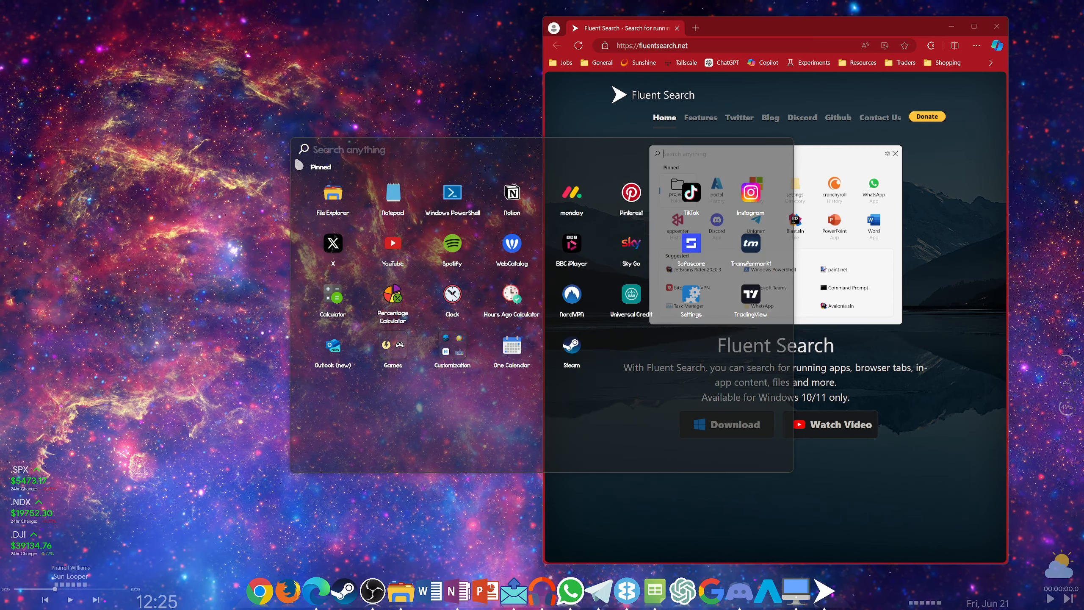
pyautogui.write('japanese')
pyautogui.press('Tab')
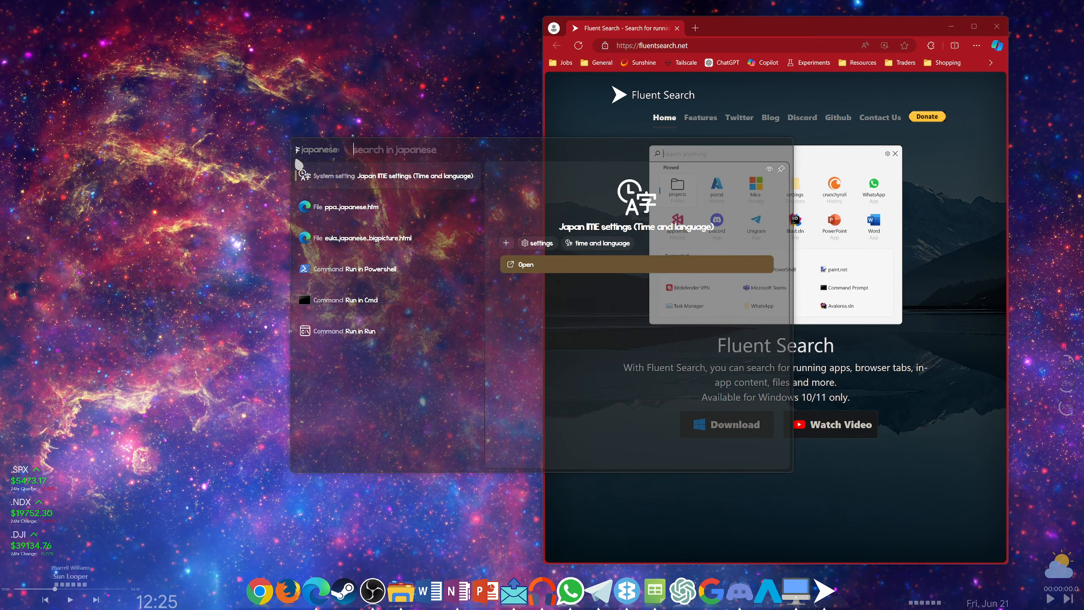
pyautogui.write('thene is')
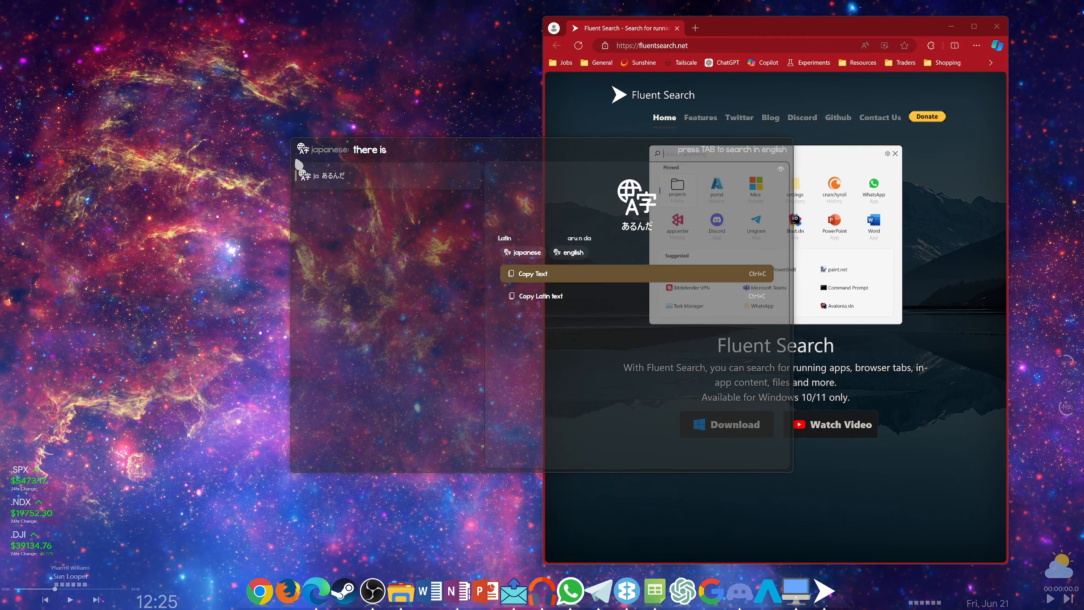
pyautogui.write(' a')
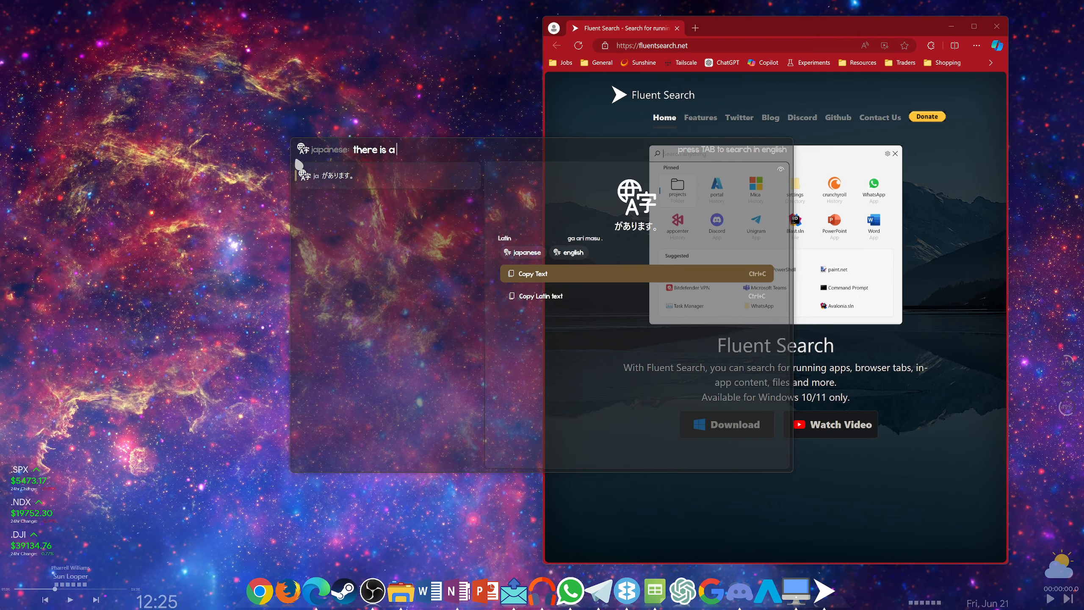
pyautogui.write(' cat')
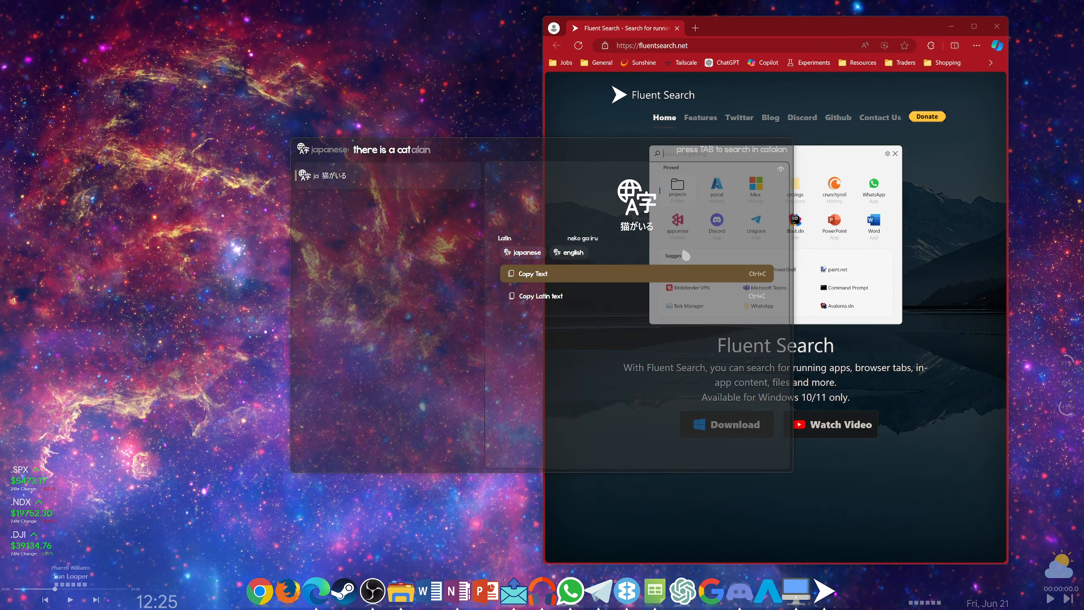
# Clear the Japanese translation and calculate "12+8" in the search box
pyautogui.hotkey('ctrl', 'a')
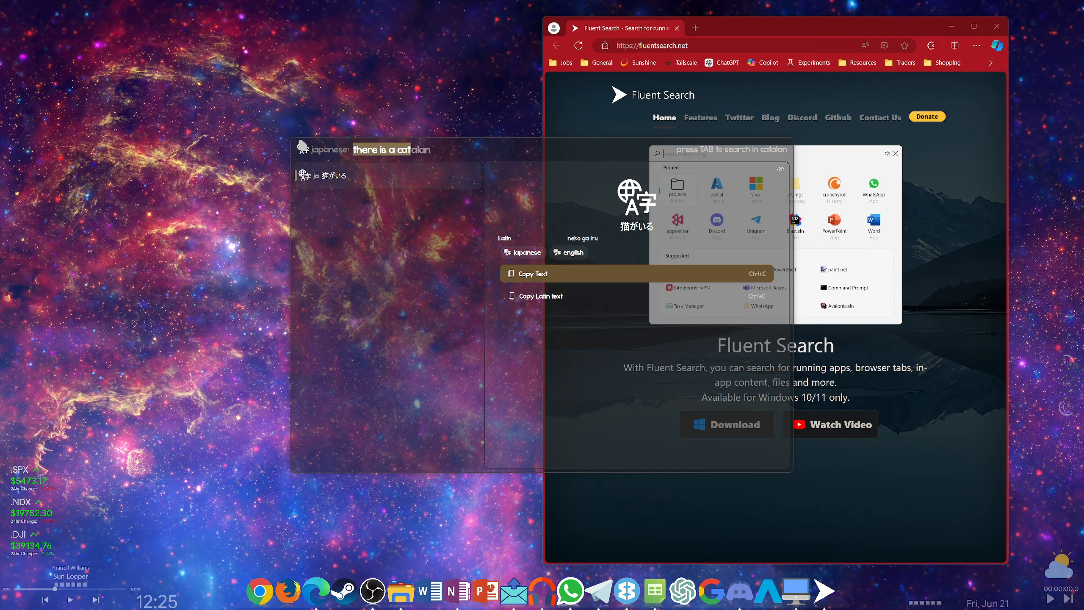
pyautogui.hotkey('ctrl', 'c')
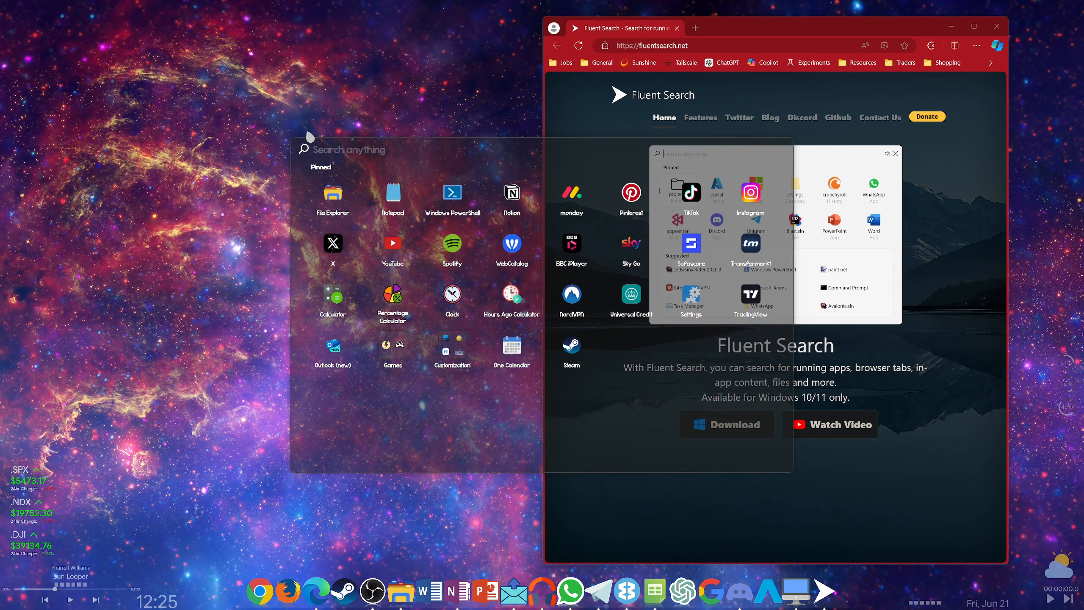
pyautogui.write('12+8')
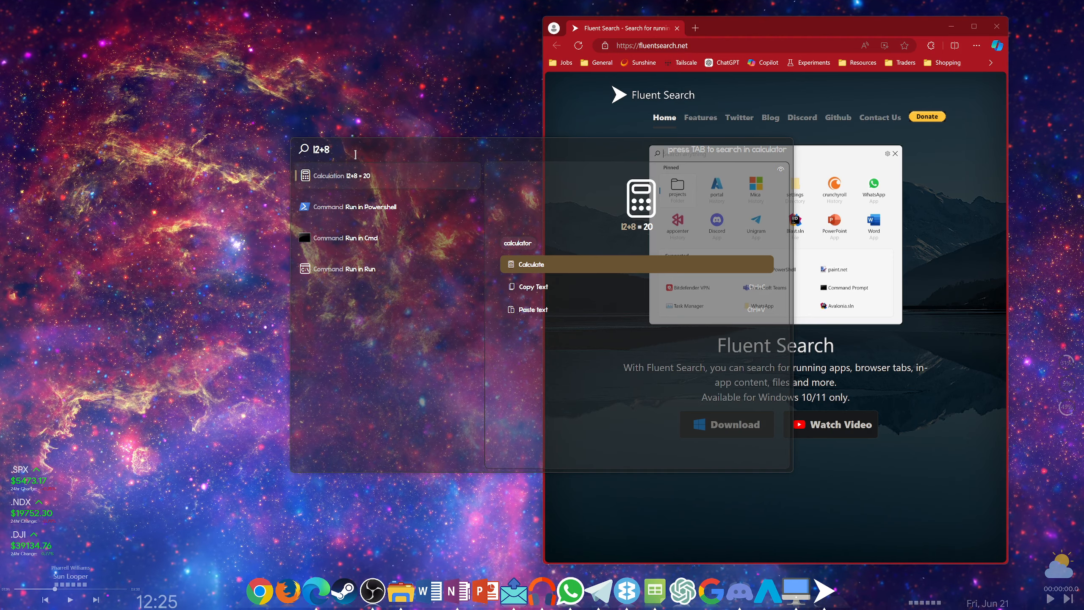
# Replace the calculation with a Google-tagged search for "euro 2024" and open the Slovakia vs Ukraine match in the preview
pyautogui.moveTo(335, 154); pyautogui.dragTo(305, 157)
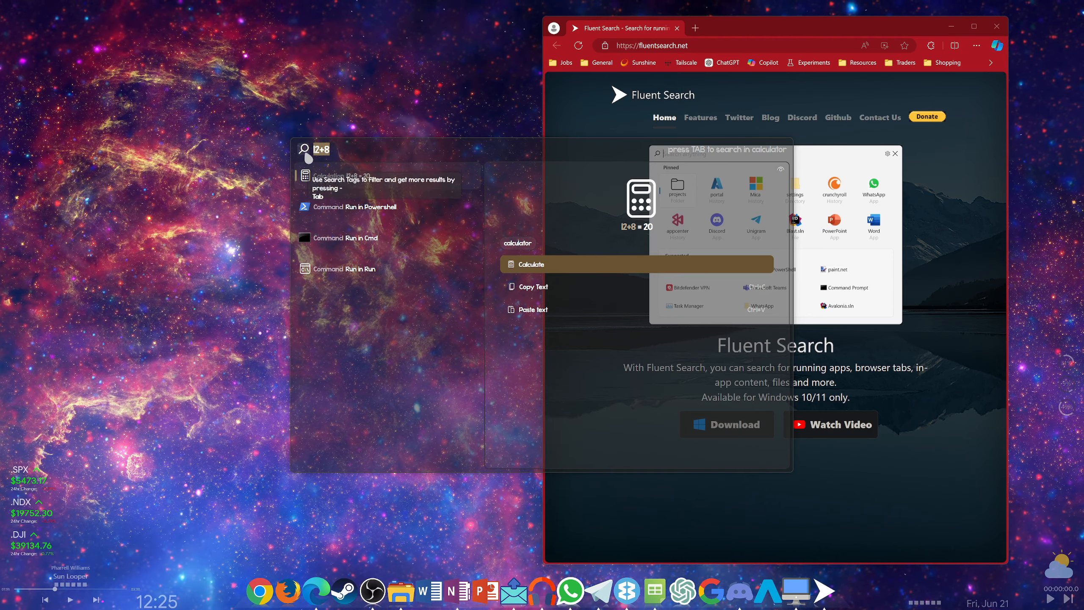
pyautogui.press('BackSpace')
pyautogui.write('google')
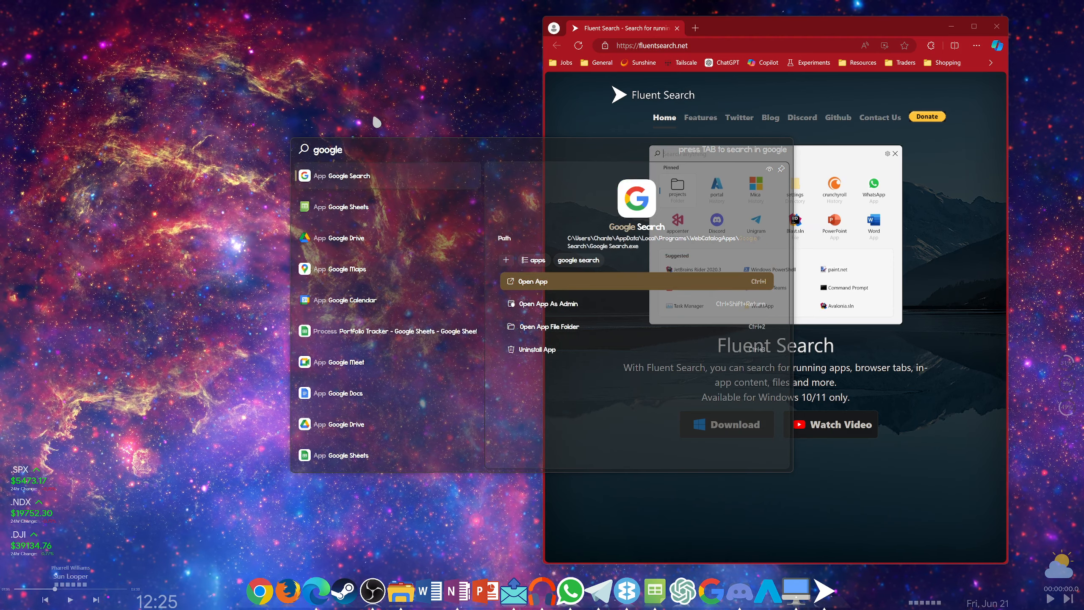
pyautogui.press('Tab')
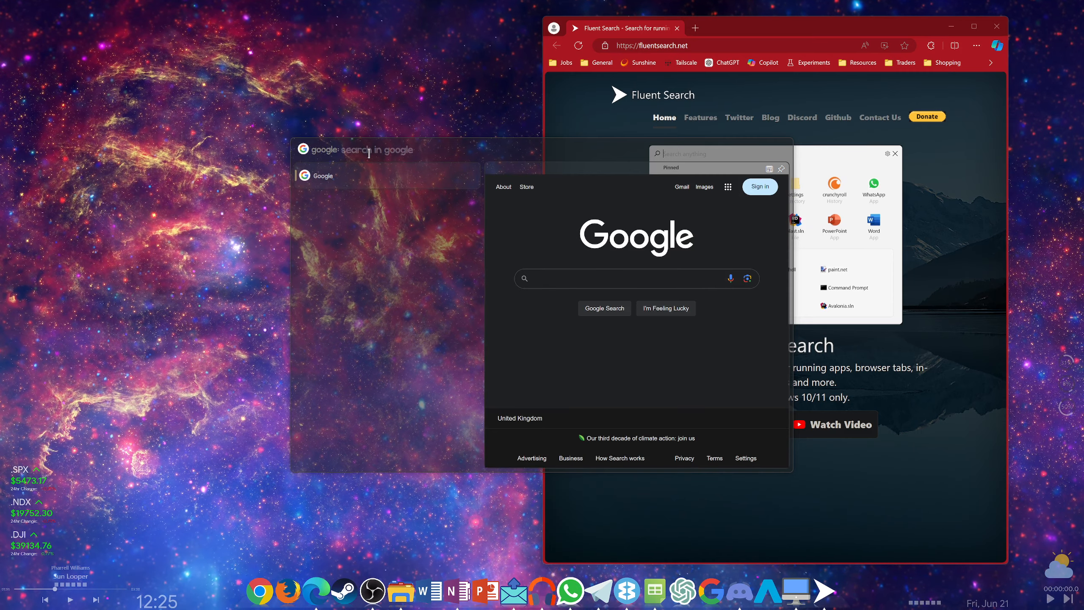
pyautogui.write('euro 2024')
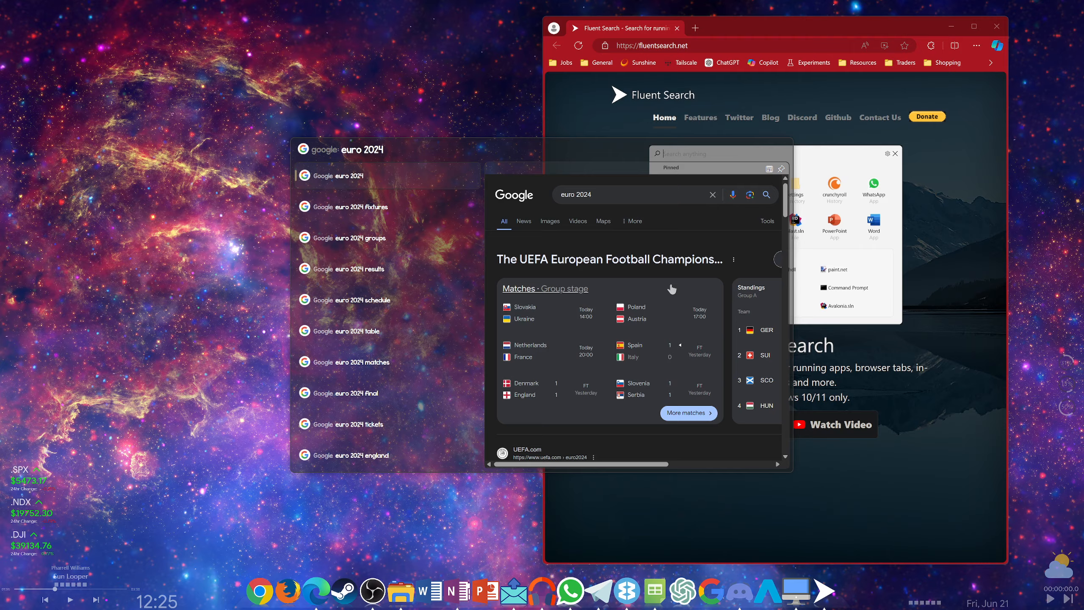
pyautogui.click(689, 412)
pyautogui.click(554, 278)
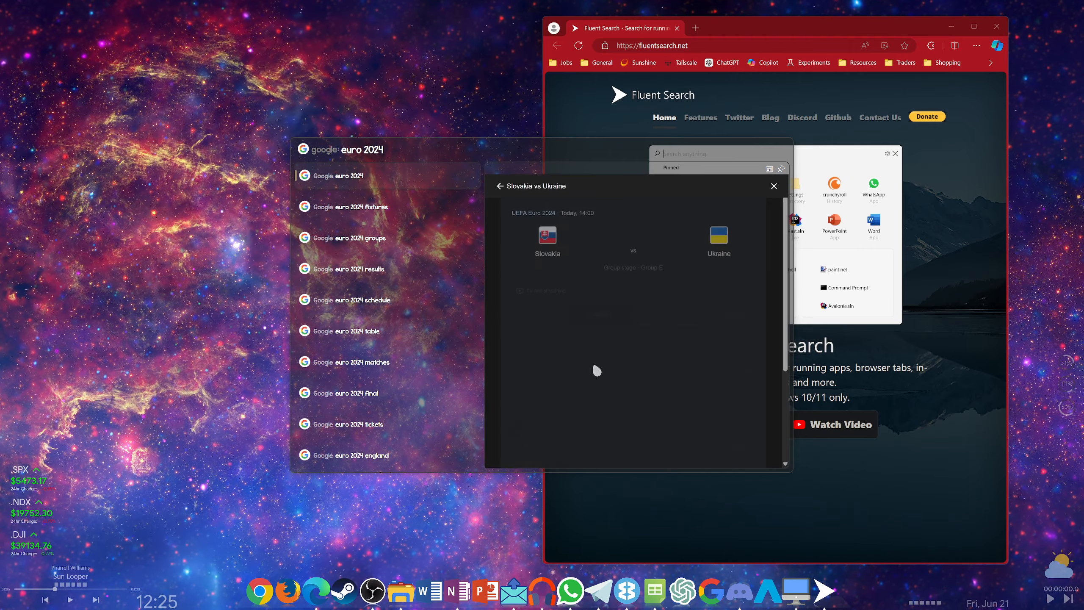
# Close the Slovakia vs Ukraine match, open the Spain vs Italy match in the preview and review its facts and commentary
pyautogui.click(776, 187)
pyautogui.click(638, 348)
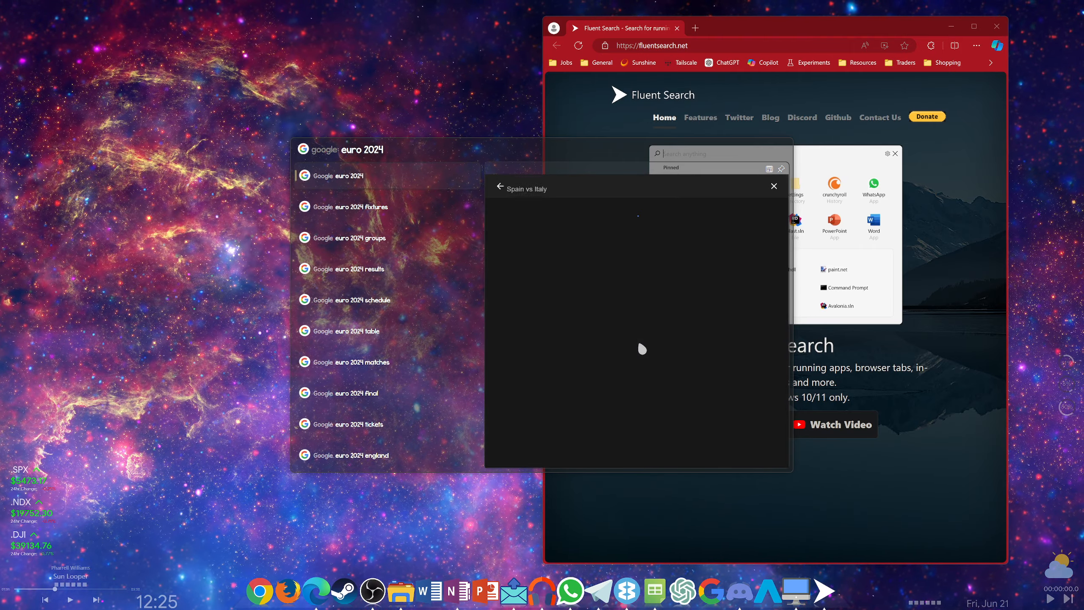
pyautogui.scroll(-10, 636, 355)
pyautogui.scroll(3, 636, 354)
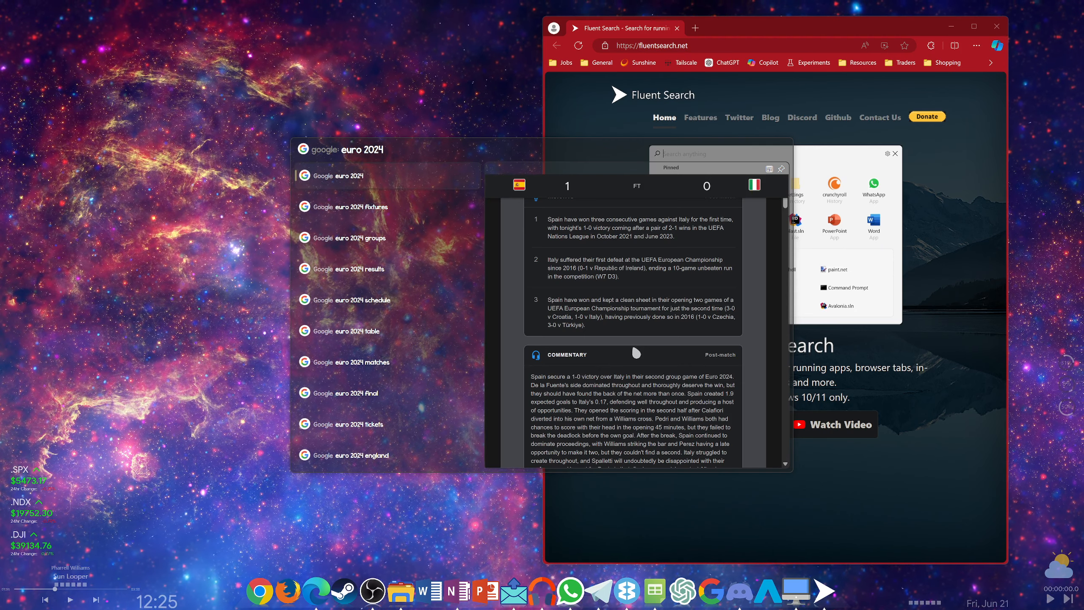
# Show the web preview's context menu on the match page to review its page commands, such as Refresh, Print and Screenshot
pyautogui.rightClick(500, 276)
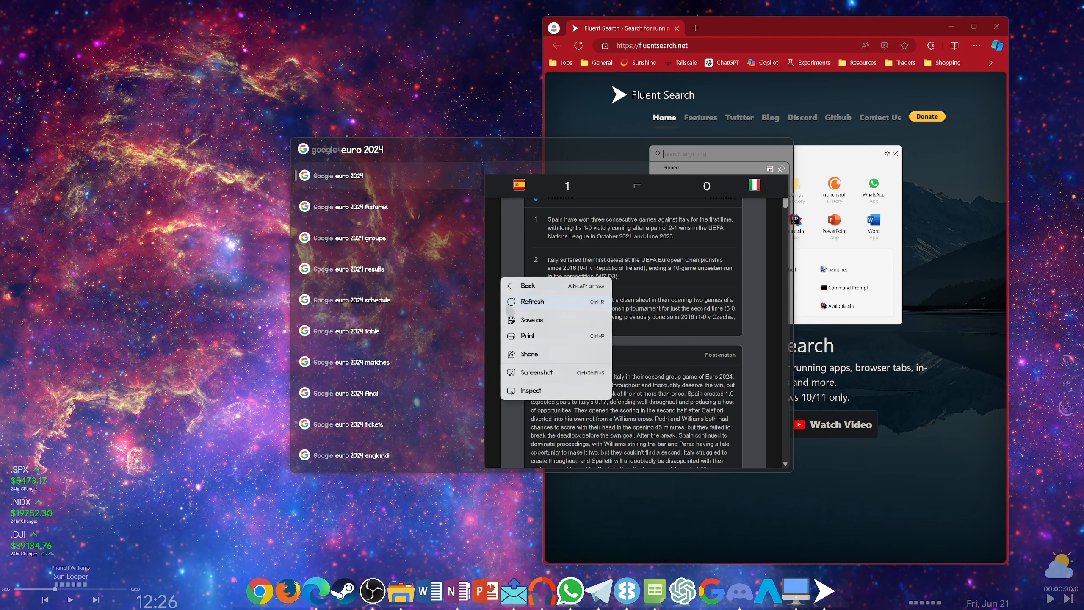
pyautogui.rightClick(757, 336)
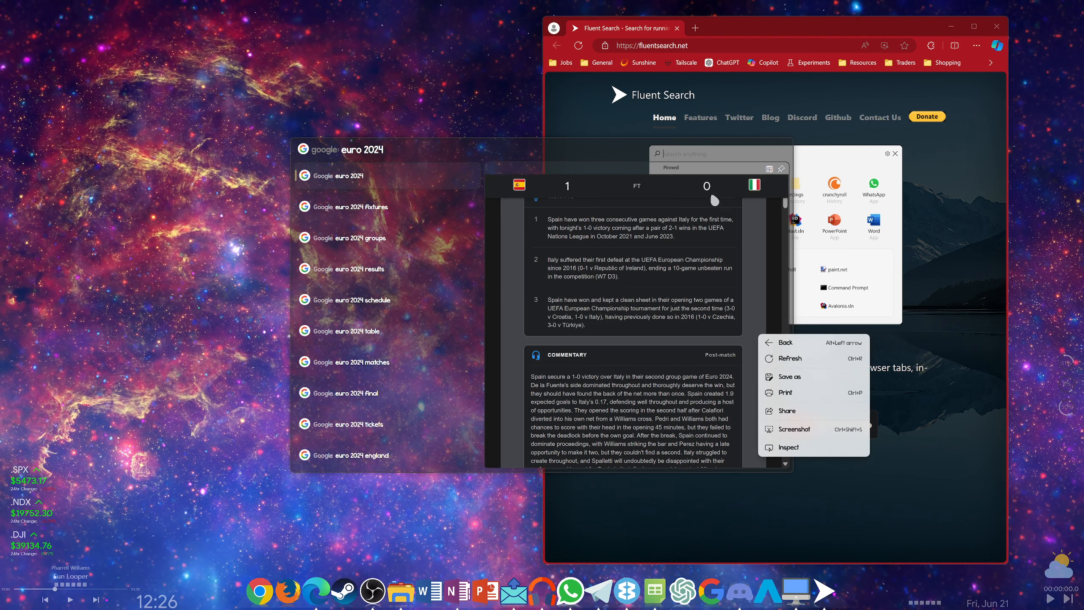
pyautogui.click(711, 157)
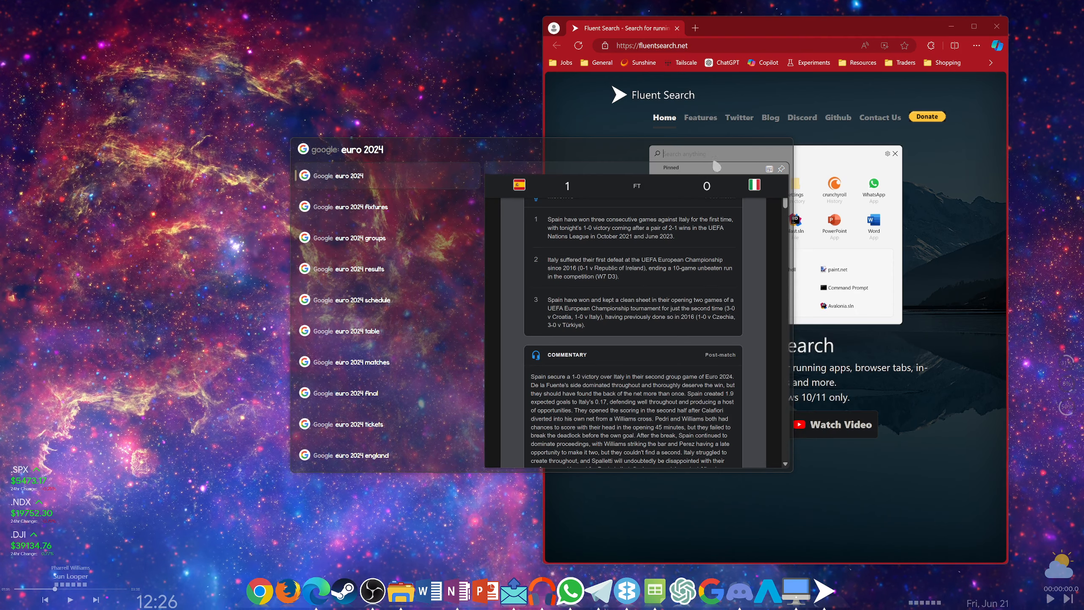
pyautogui.rightClick(759, 236)
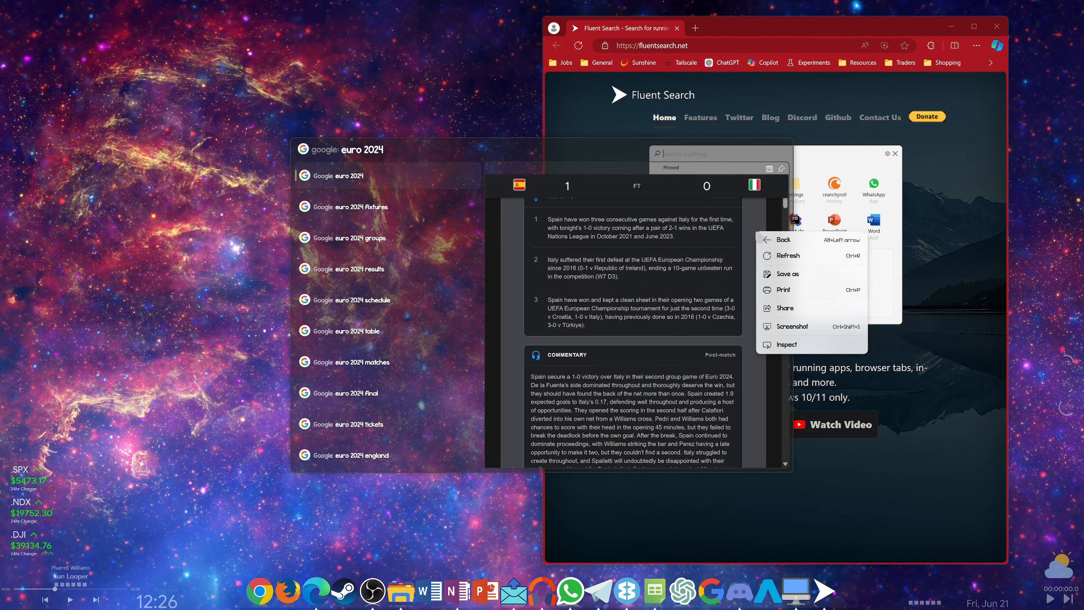
# Replace the "euro 2024" Google query with the bing search tag to preview Bing's home page, and clear the tag
pyautogui.click(582, 155)
pyautogui.press('BackSpace')
pyautogui.press('BackSpace')
pyautogui.press('BackSpace')
pyautogui.press('BackSpace')
pyautogui.press('BackSpace')
pyautogui.press('BackSpace')
pyautogui.press('BackSpace')
pyautogui.press('BackSpace')
pyautogui.press('BackSpace')
pyautogui.press('BackSpace')
pyautogui.write('bing')
pyautogui.press('Tab')
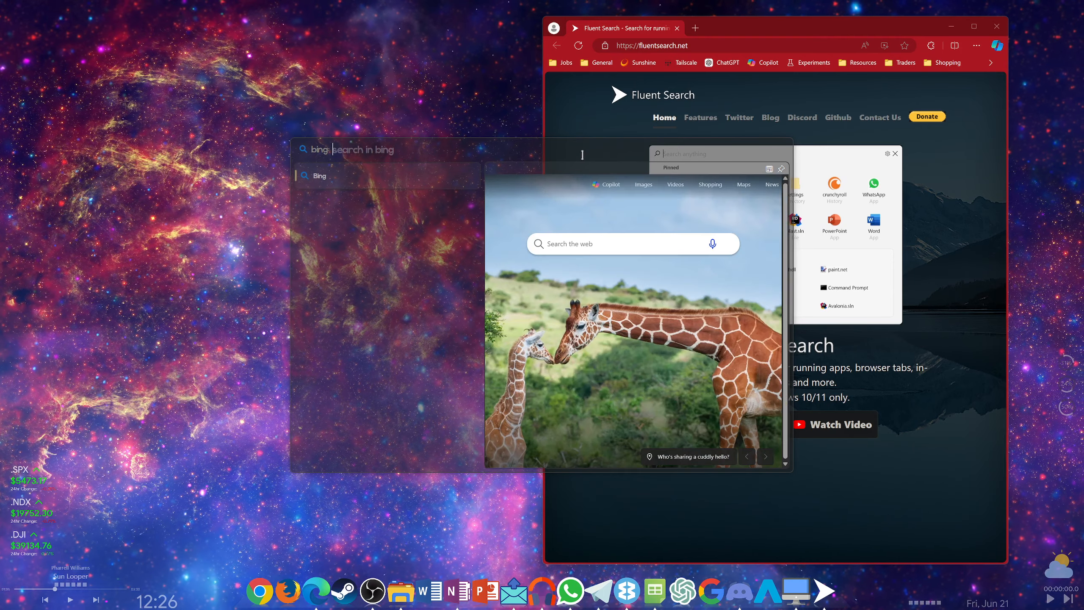
pyautogui.press('BackSpace')
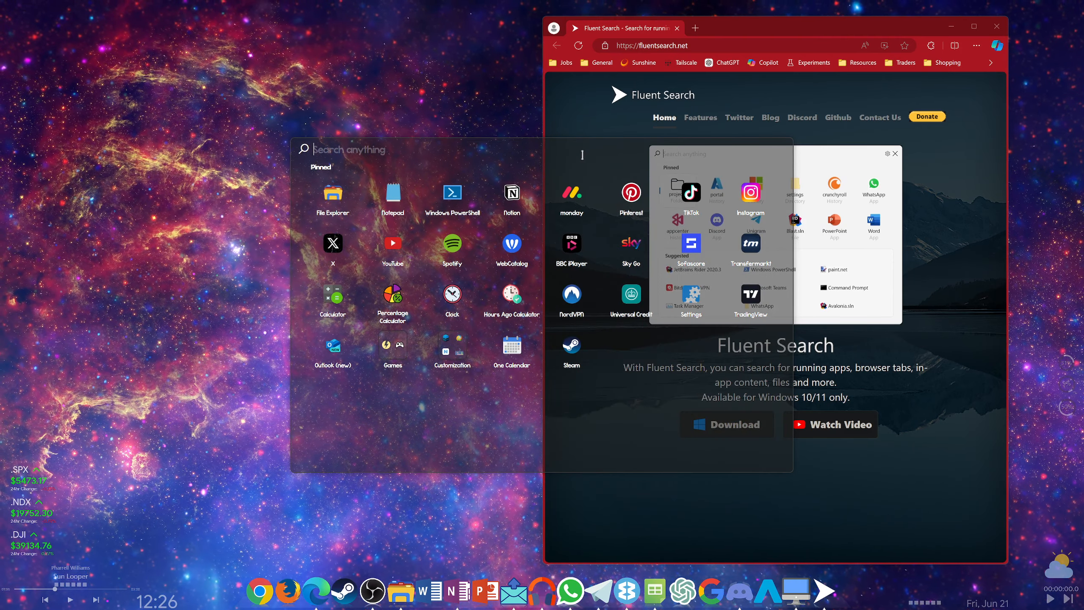
# Open the Fluent Search settings, review the Web search tags, preview and suggestion provider options, and close the settings
pyautogui.rightClick(615, 153)
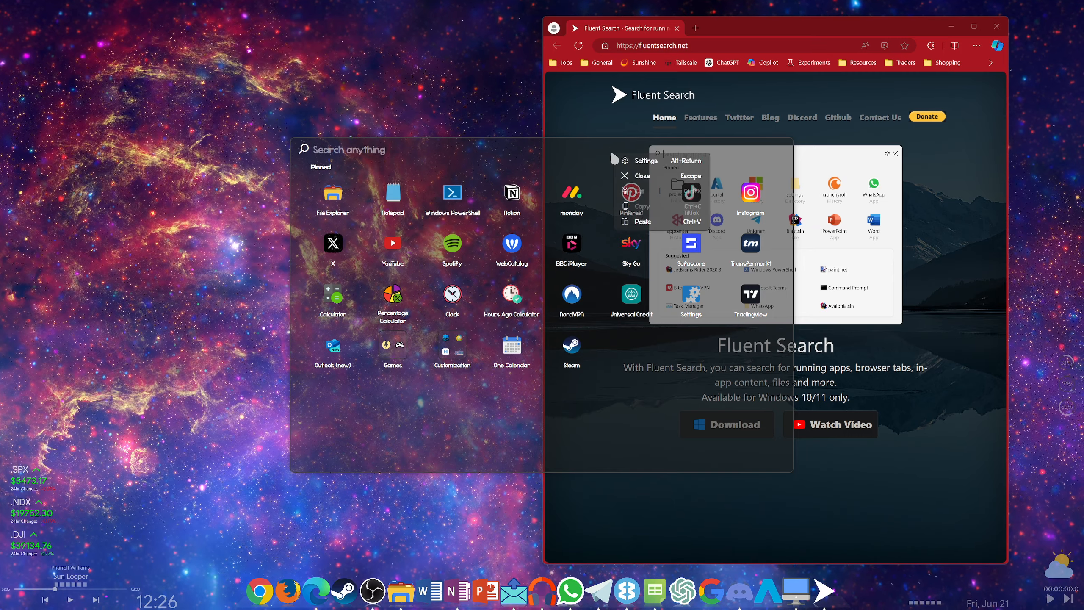
pyautogui.click(630, 164)
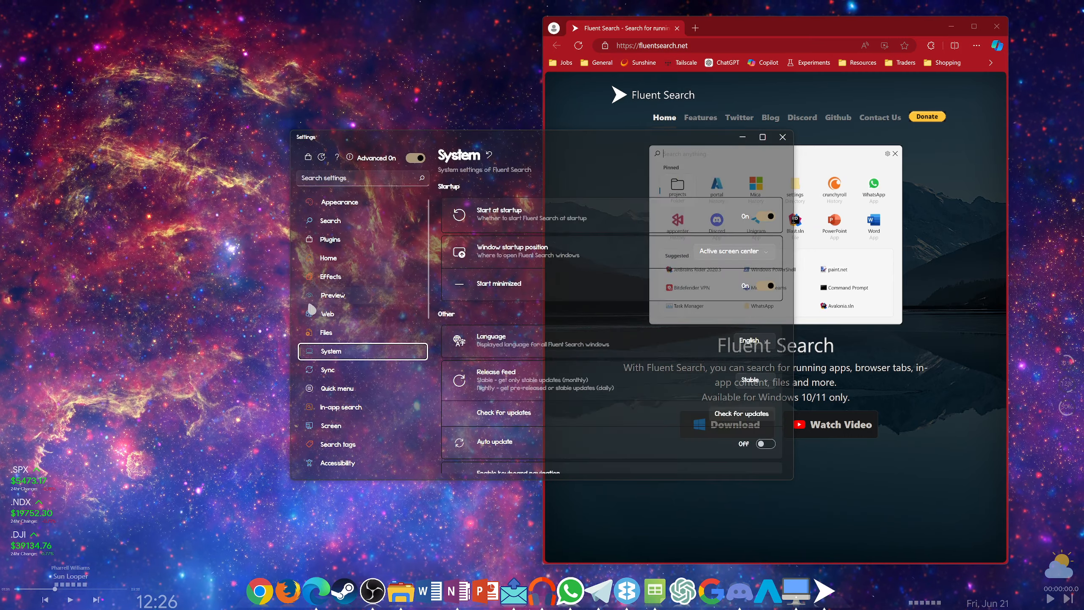
pyautogui.click(330, 313)
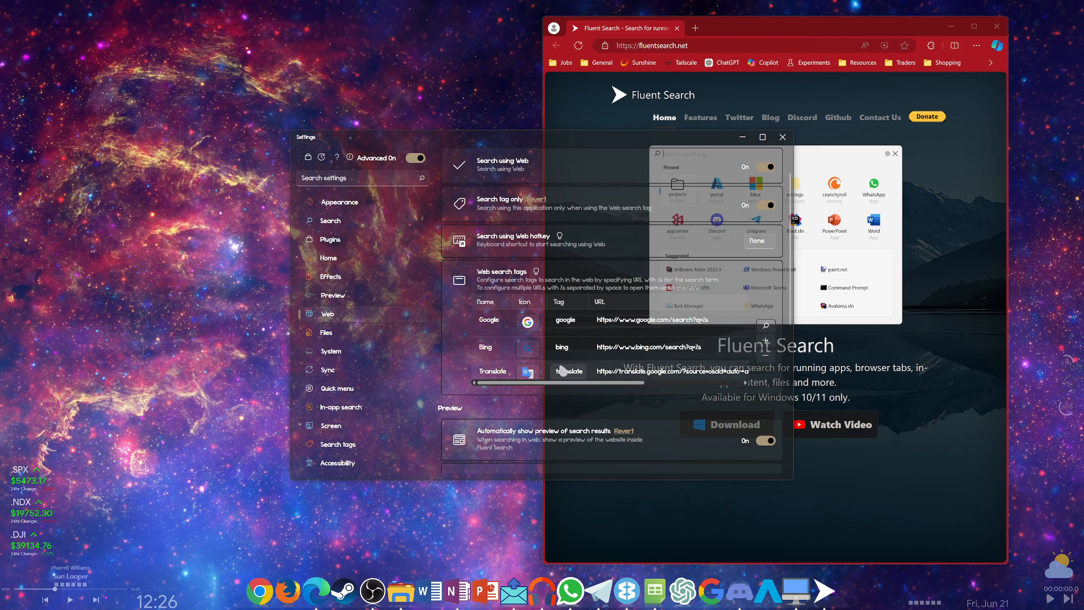
pyautogui.scroll(-5, 602, 385)
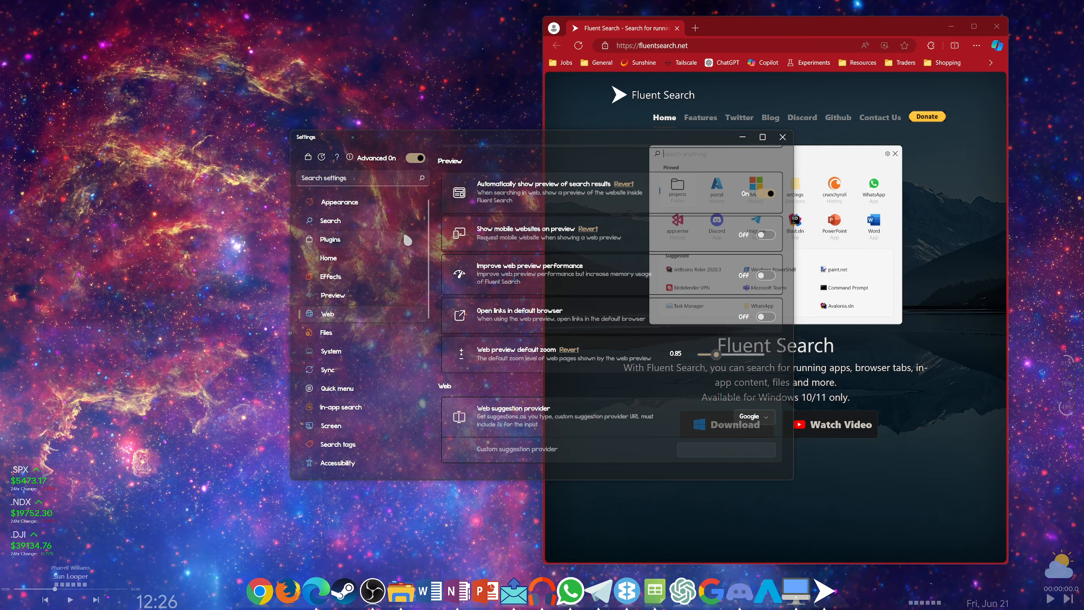
pyautogui.scroll(-6, 397, 282)
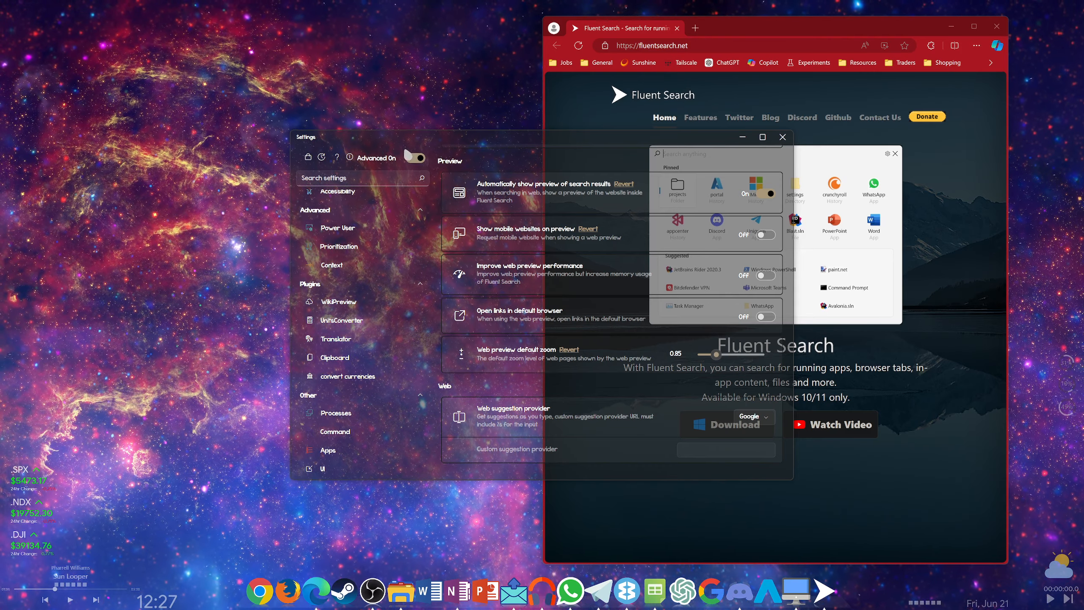
pyautogui.click(782, 137)
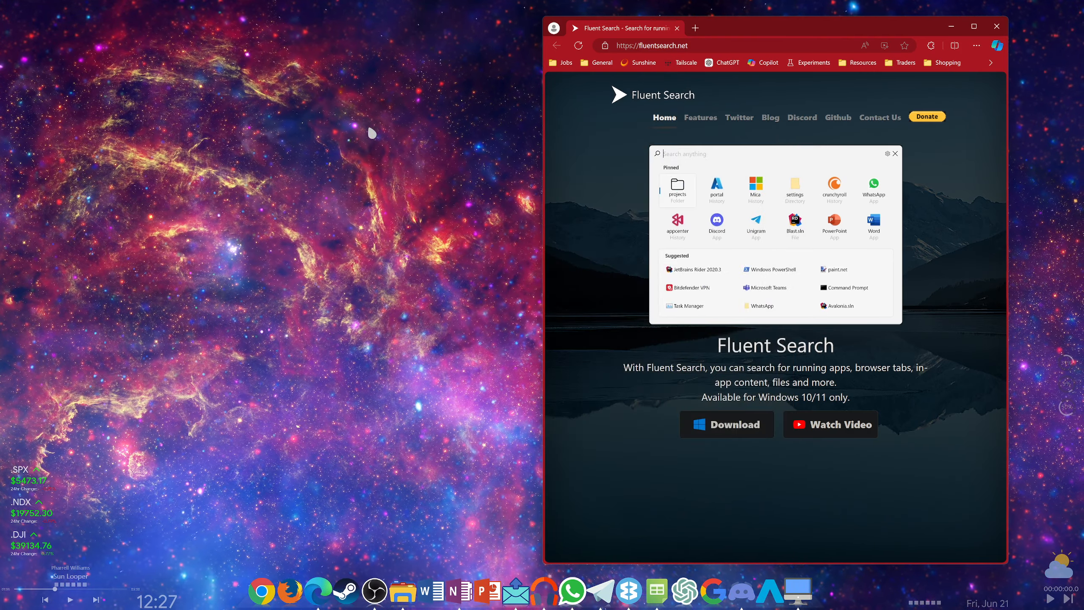
# Reopen the search window and browse the installed programs using the apps search tag
pyautogui.hotkey('ctrl', 'alt')
pyautogui.write('apps')
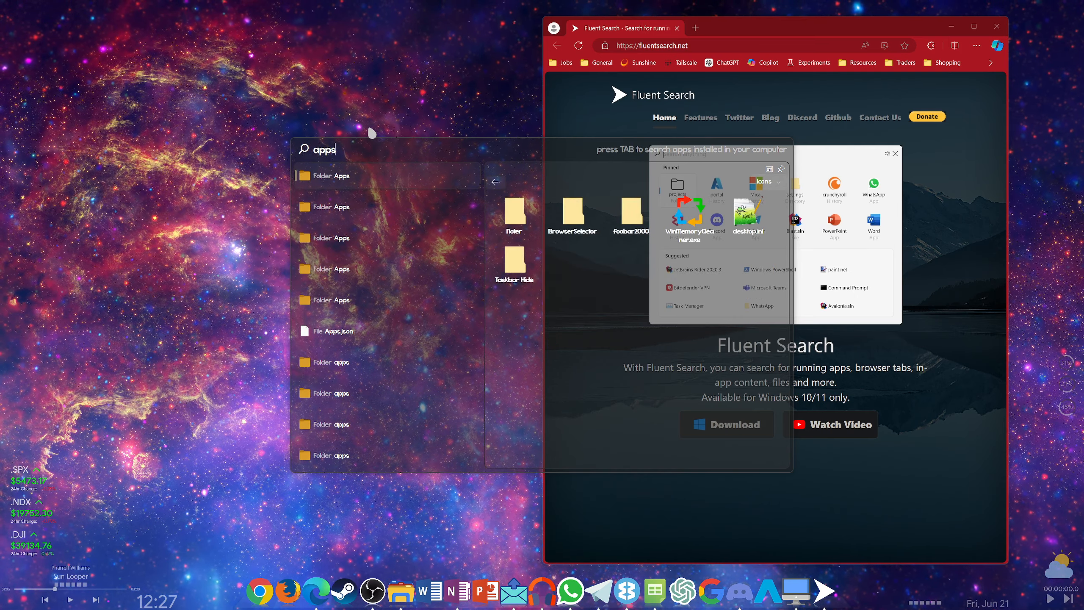
pyautogui.press('Tab')
pyautogui.scroll(-5, 410, 218)
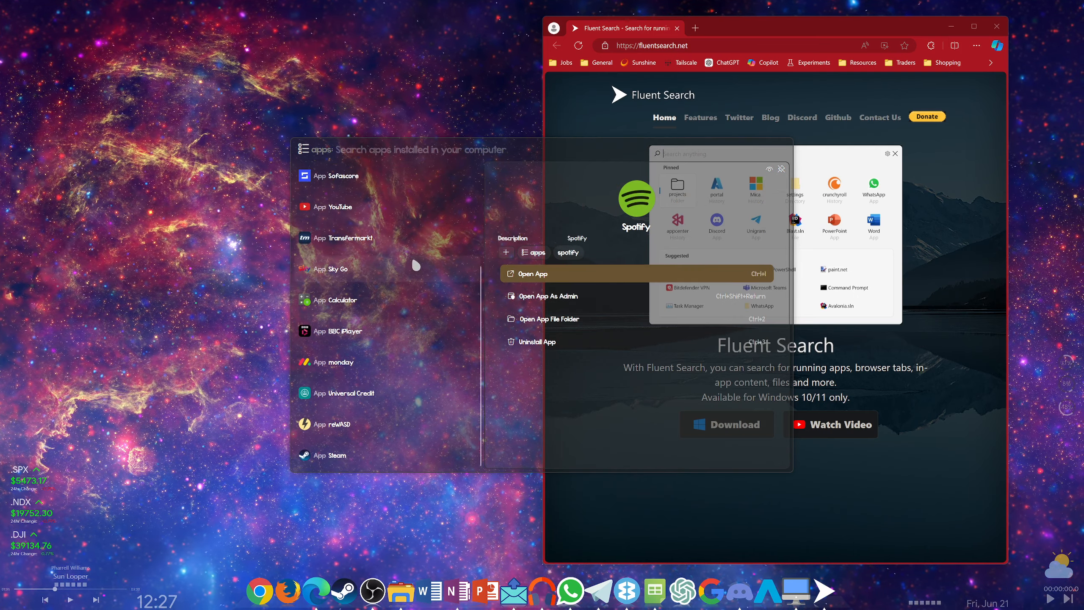
pyautogui.scroll(5, 414, 267)
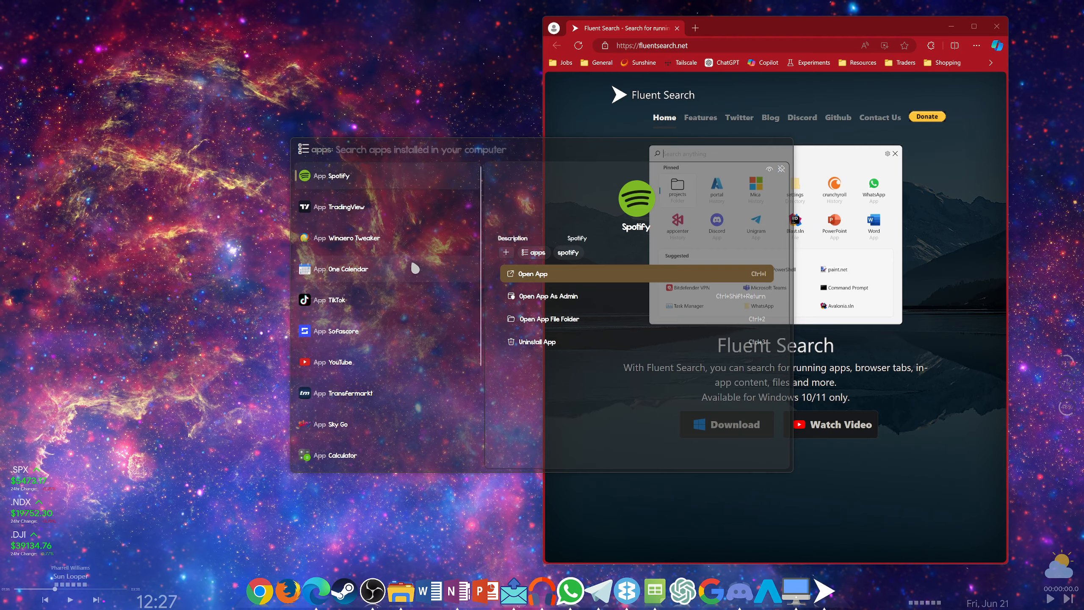
pyautogui.scroll(-5, 413, 266)
pyautogui.scroll(5, 414, 267)
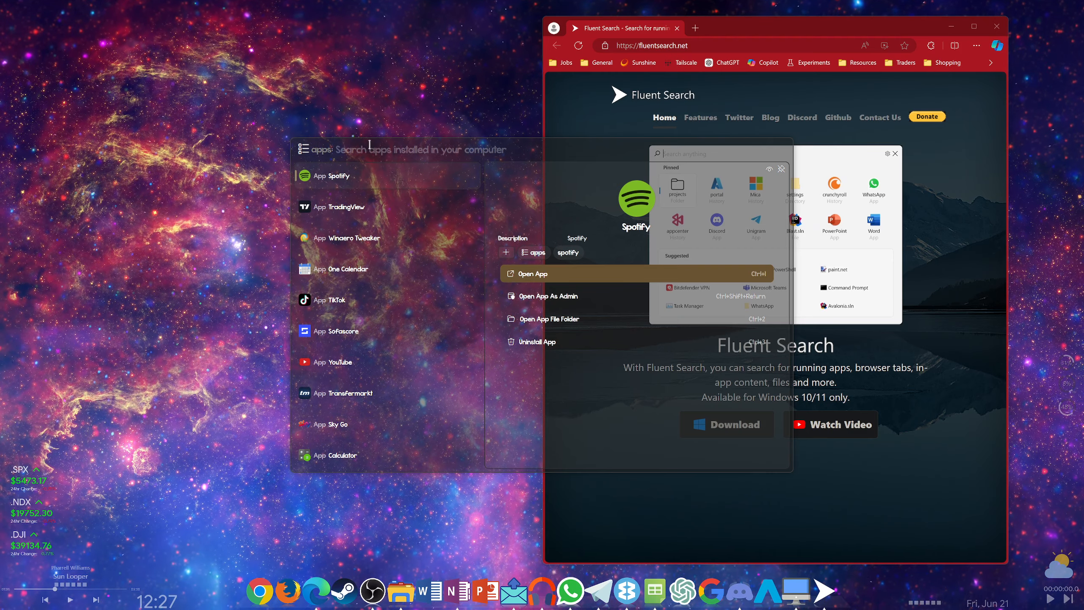
# Search the installed apps for "tiktok", and clear both the query and the apps tag
pyautogui.write('tiktok')
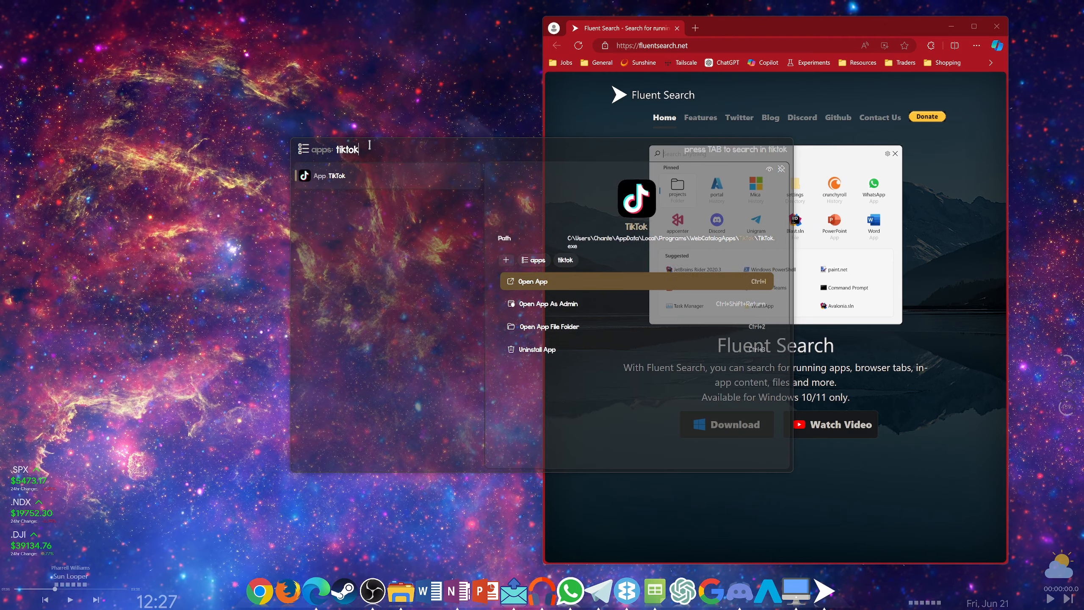
pyautogui.press('BackSpace')
pyautogui.press('BackSpace')
pyautogui.press('BackSpace')
pyautogui.press('BackSpace')
pyautogui.press('BackSpace')
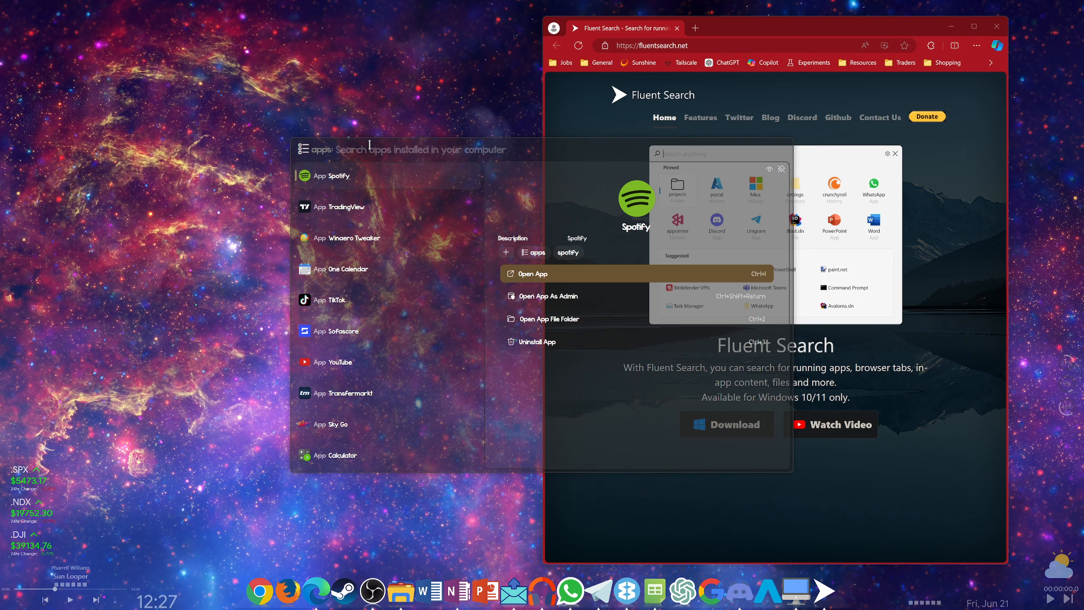
pyautogui.press('BackSpace')
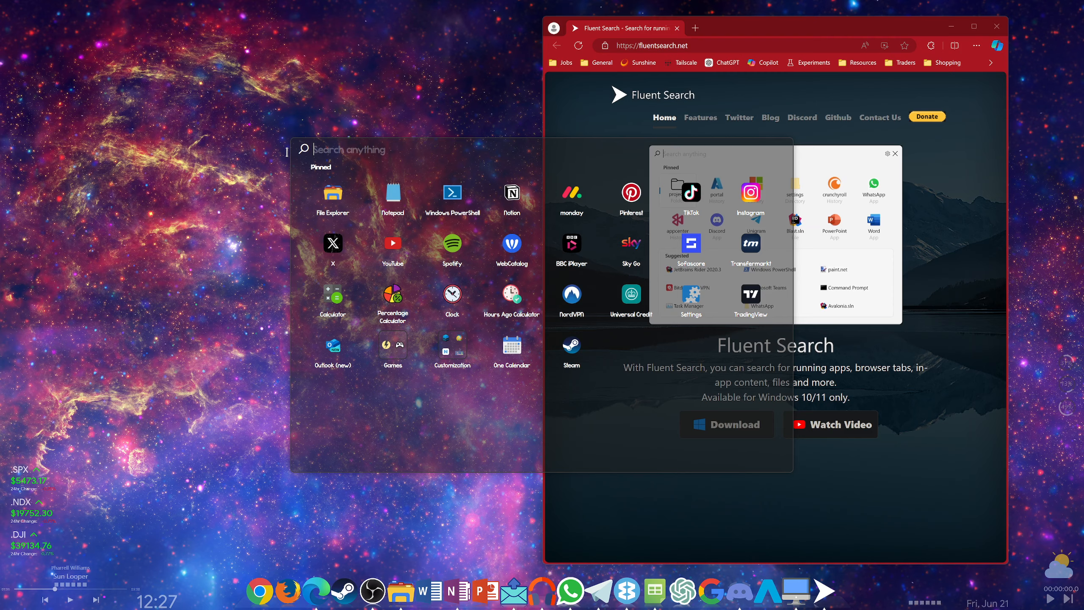
# Search for "txt", select Links.txt and load its preview with Always download files enabled
pyautogui.write('txt')
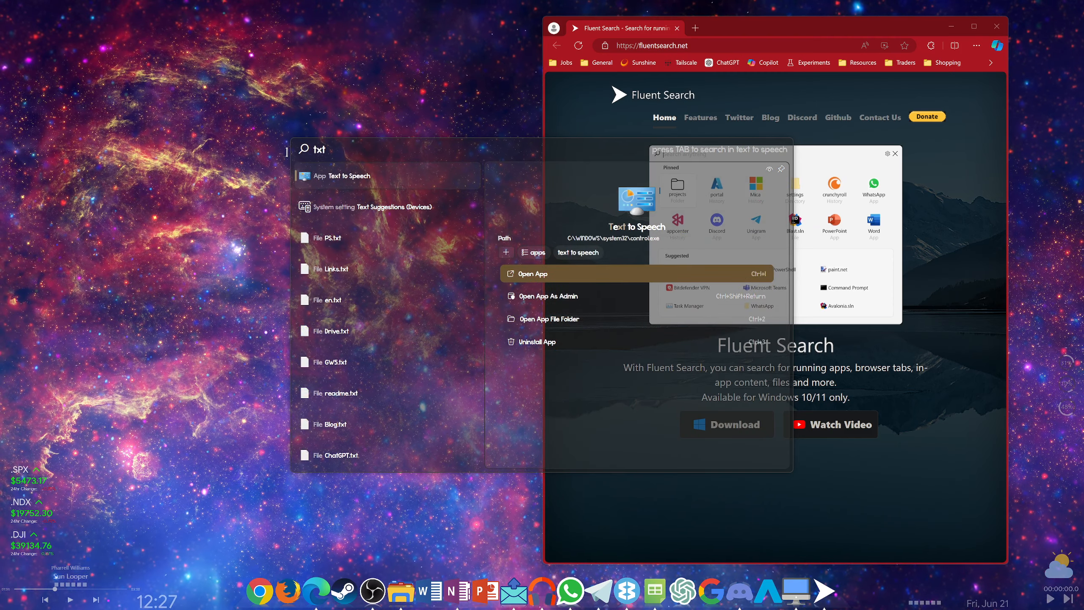
pyautogui.click(341, 273)
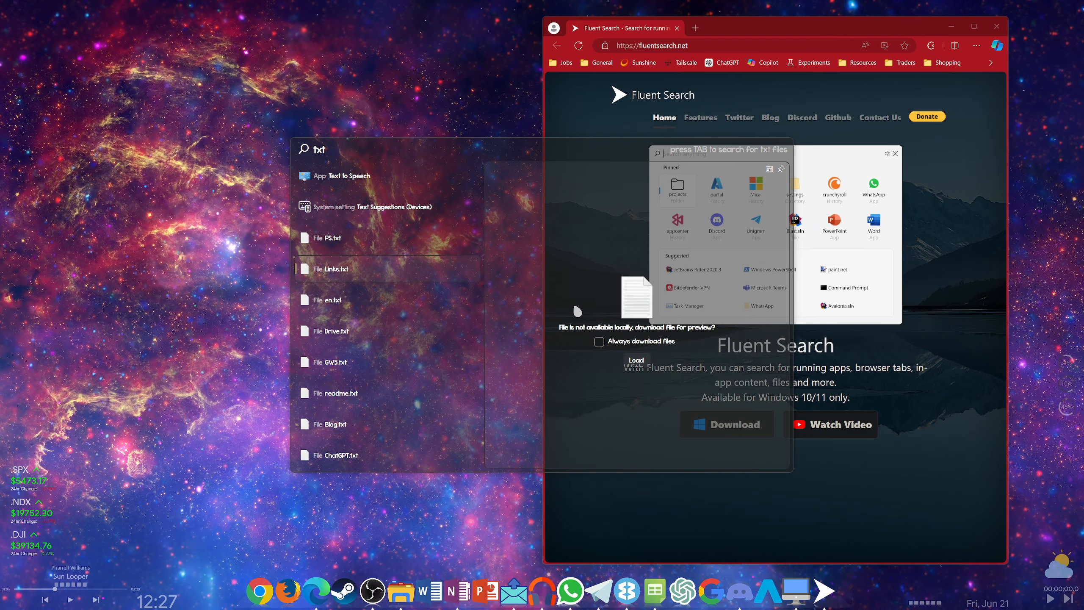
pyautogui.click(599, 342)
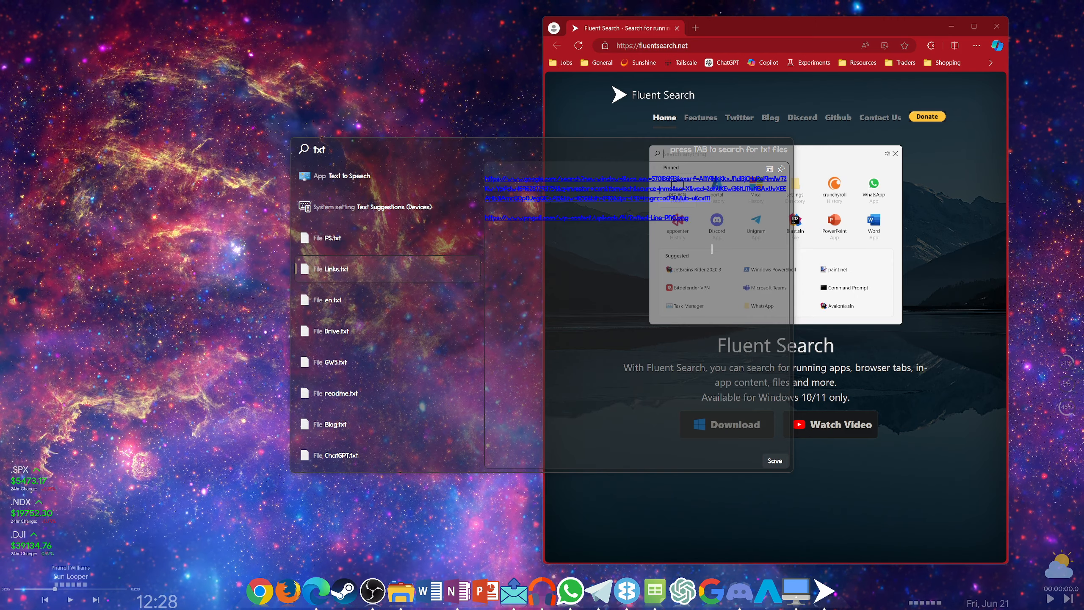
# Preview readme.txt from the txt results, review its contents and open the file in Notepad
pyautogui.scroll(-5, 358, 299)
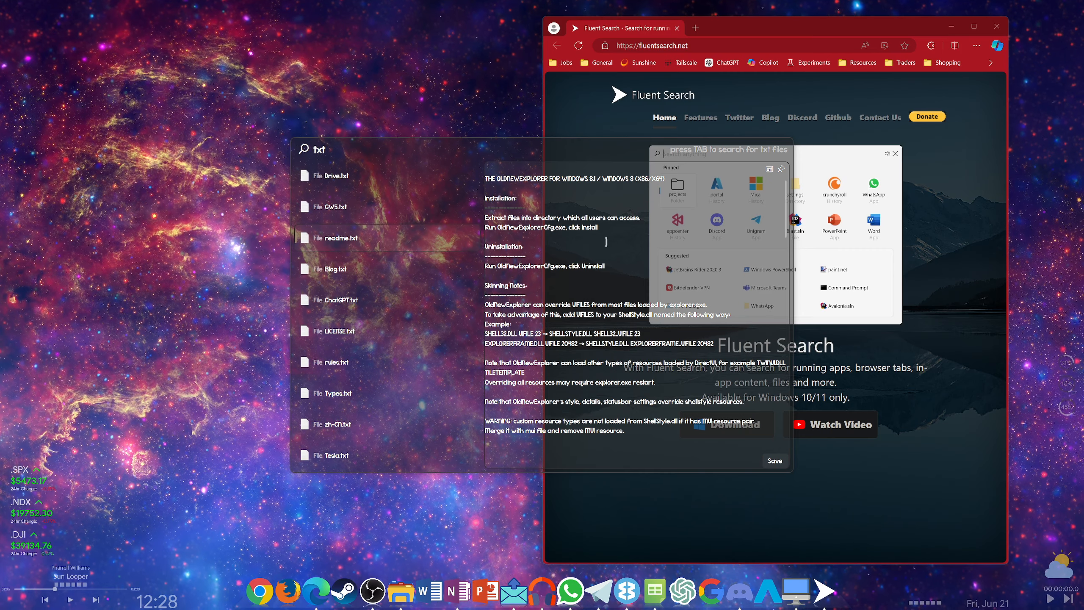
pyautogui.scroll(-6, 601, 273)
pyautogui.scroll(-3, 566, 412)
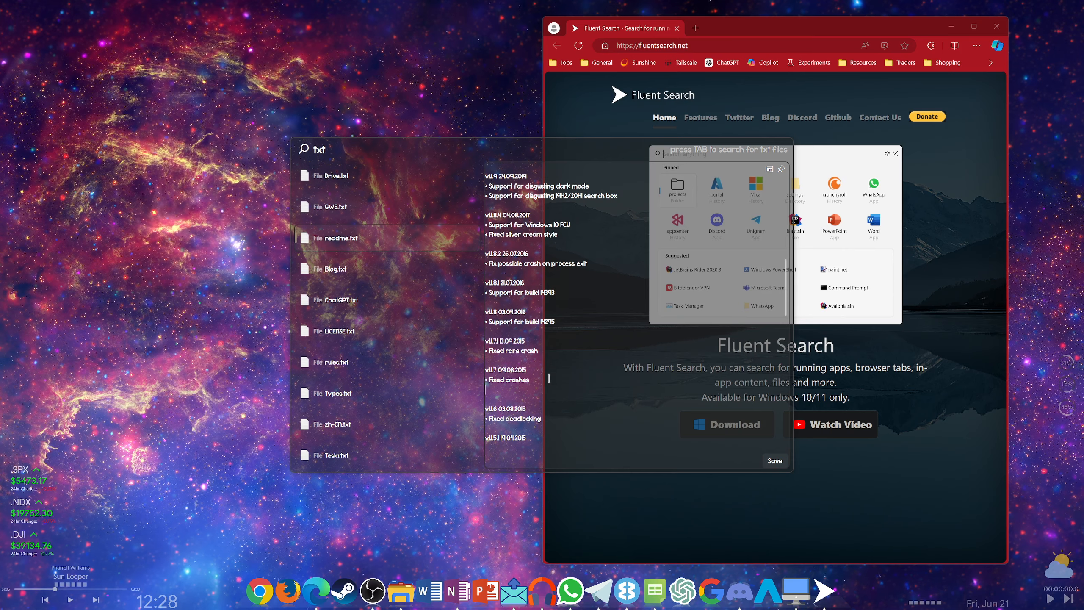
pyautogui.press('Return')
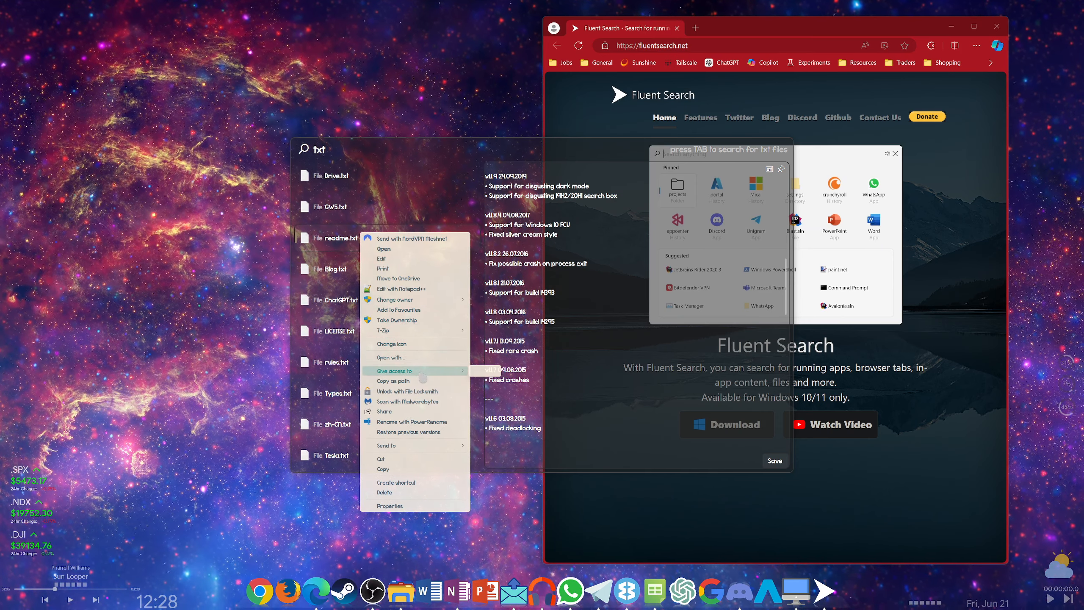
pyautogui.click(341, 243)
pyautogui.press('Escape')
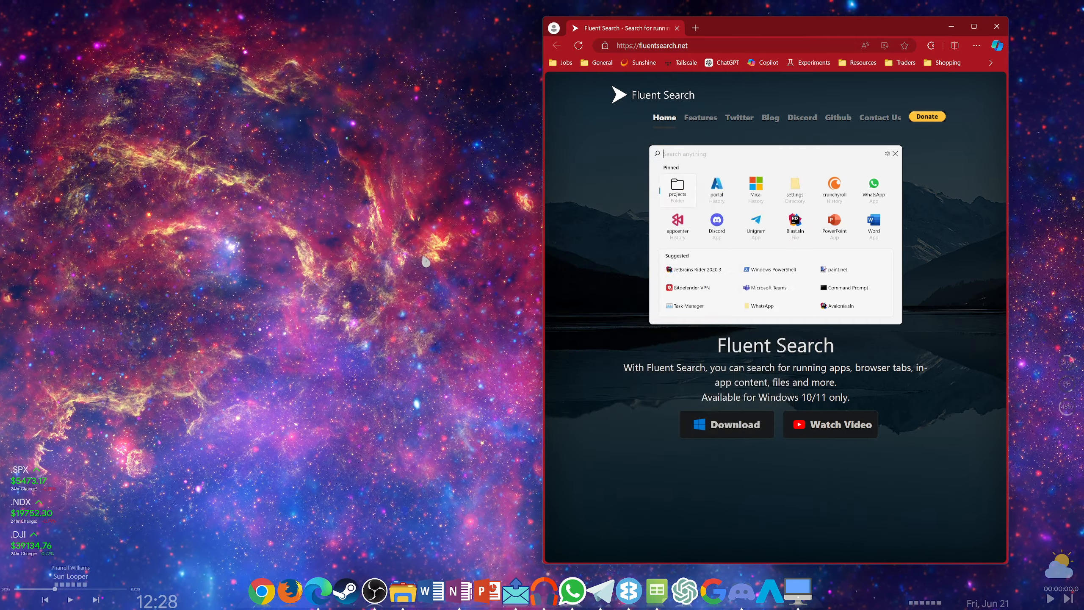
# Examine the installation instructions, skinning notes and version history in the opened readme.txt
pyautogui.scroll(-15, 817, 338)
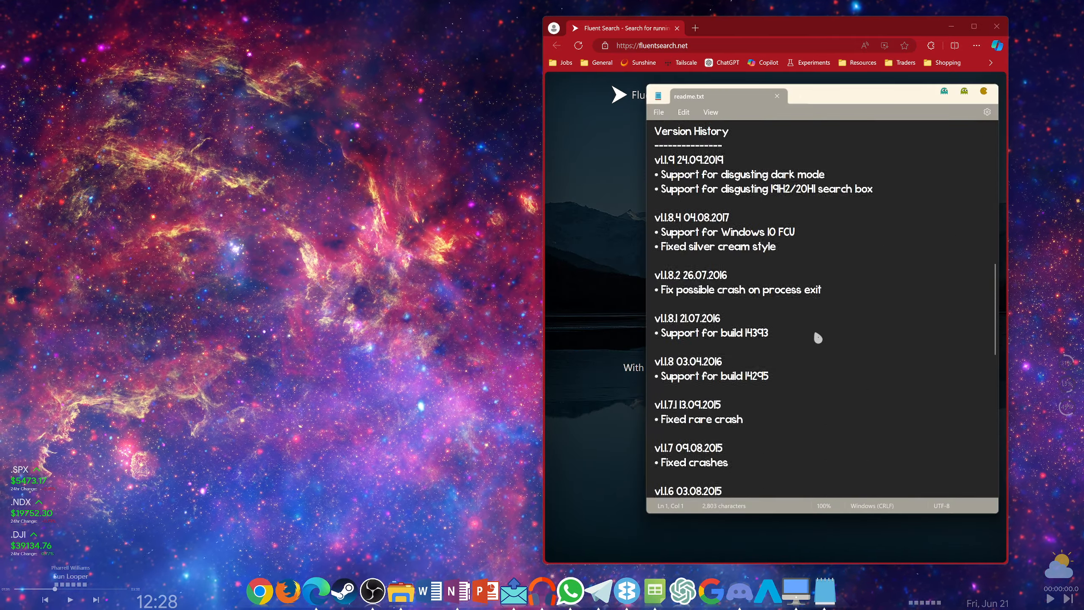
pyautogui.scroll(-15, 817, 338)
pyautogui.scroll(9, 817, 338)
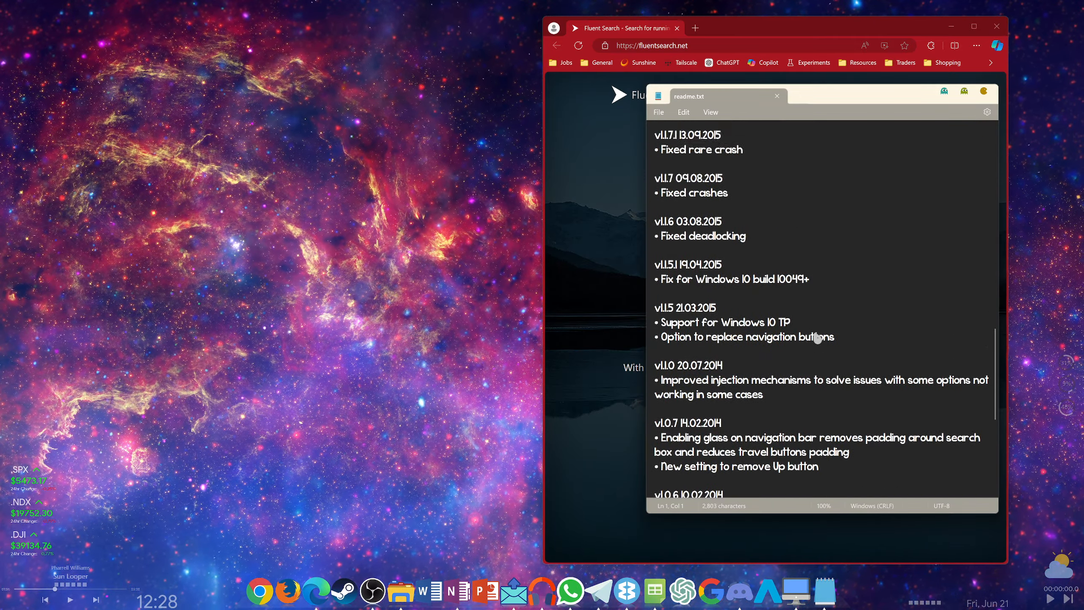
pyautogui.scroll(15, 818, 337)
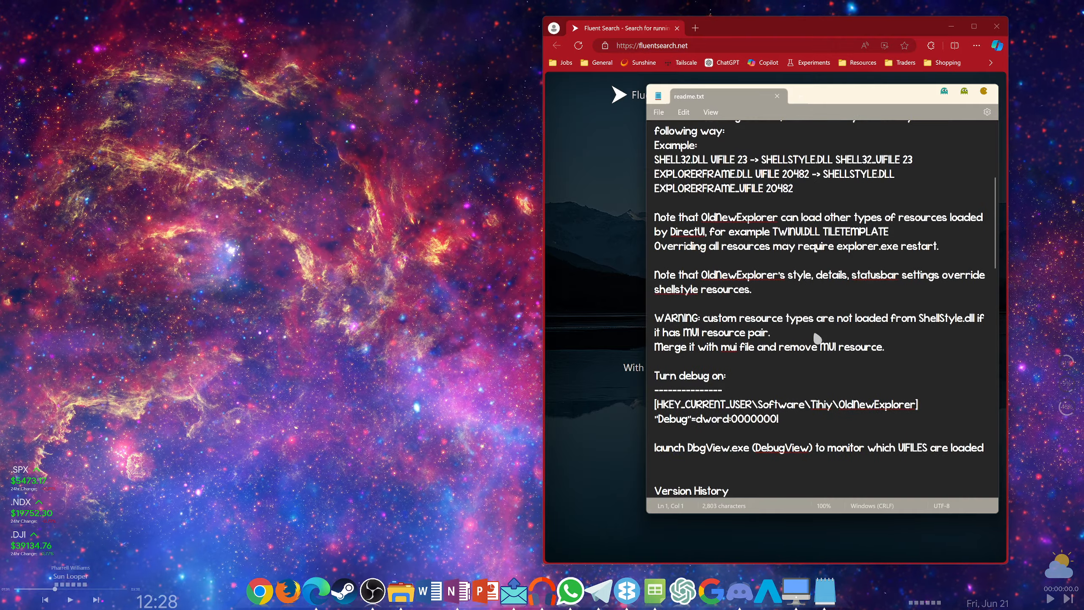
pyautogui.scroll(8, 817, 338)
pyautogui.scroll(-3, 817, 338)
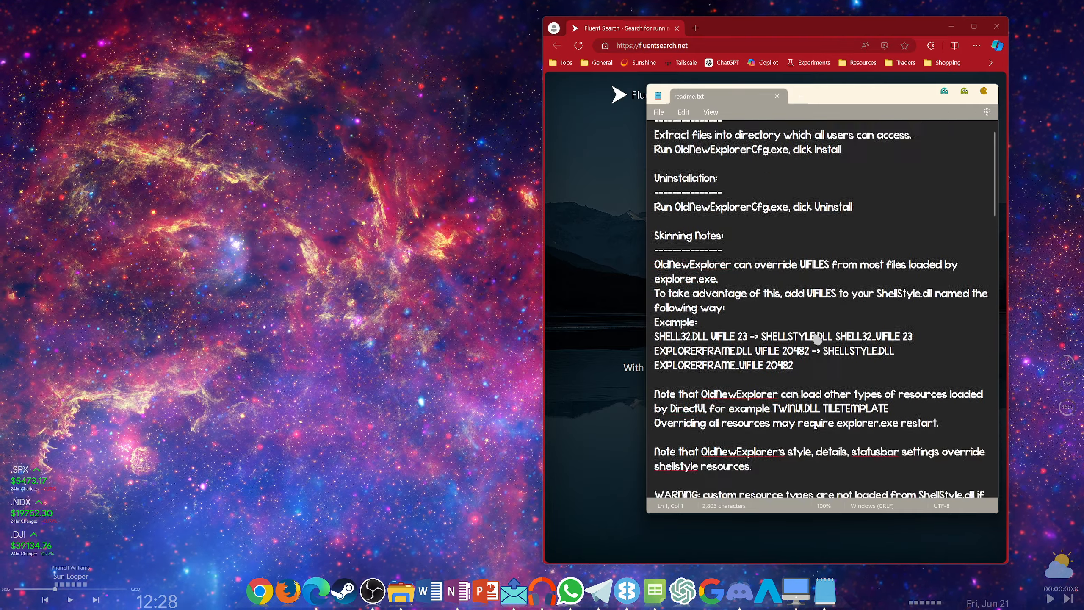
pyautogui.scroll(-12, 817, 338)
pyautogui.scroll(6, 817, 338)
pyautogui.scroll(-3, 817, 338)
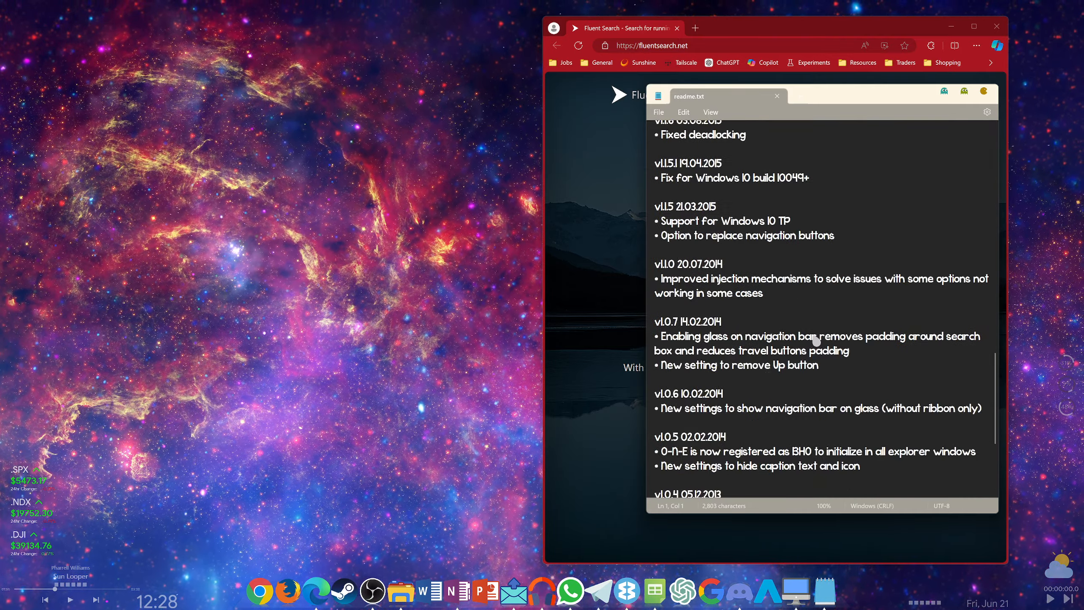
pyautogui.scroll(-3, 816, 340)
pyautogui.scroll(-2, 816, 340)
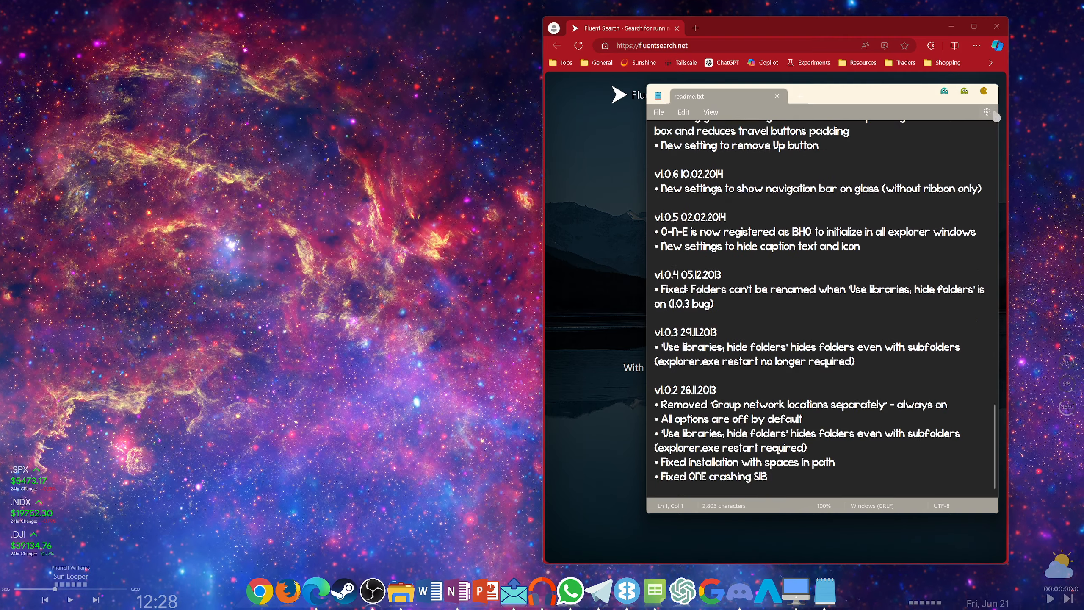
# Close the readme.txt window and bring back the search window with the txt results
pyautogui.click(984, 91)
pyautogui.hotkey('ctrl', 'alt')
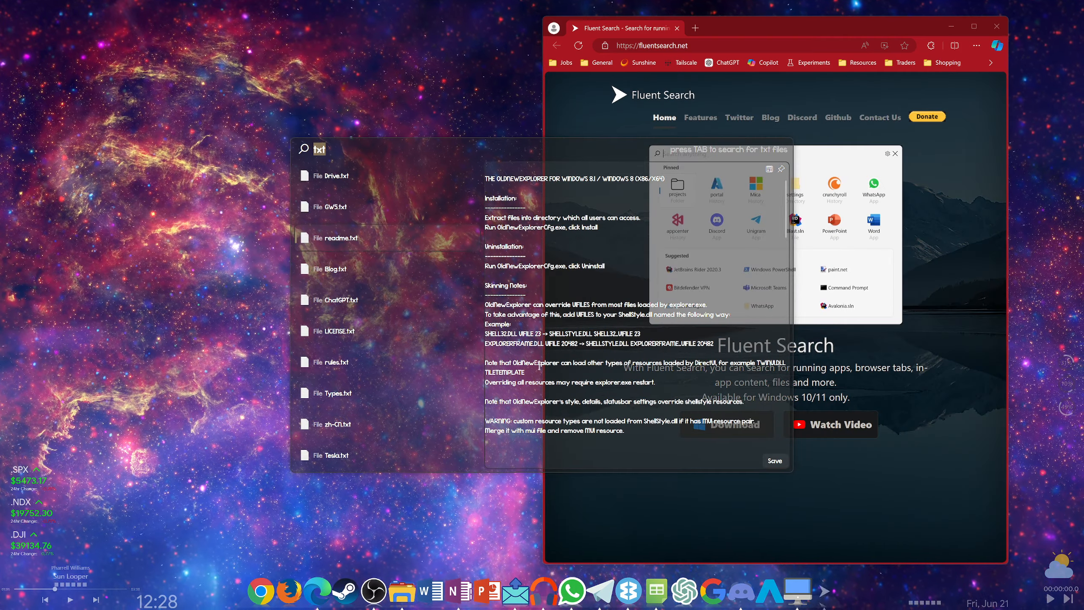
# Try to add a line of dashes below the last version history entry in the readme.txt preview
pyautogui.click(534, 380)
pyautogui.scroll(-10, 507, 357)
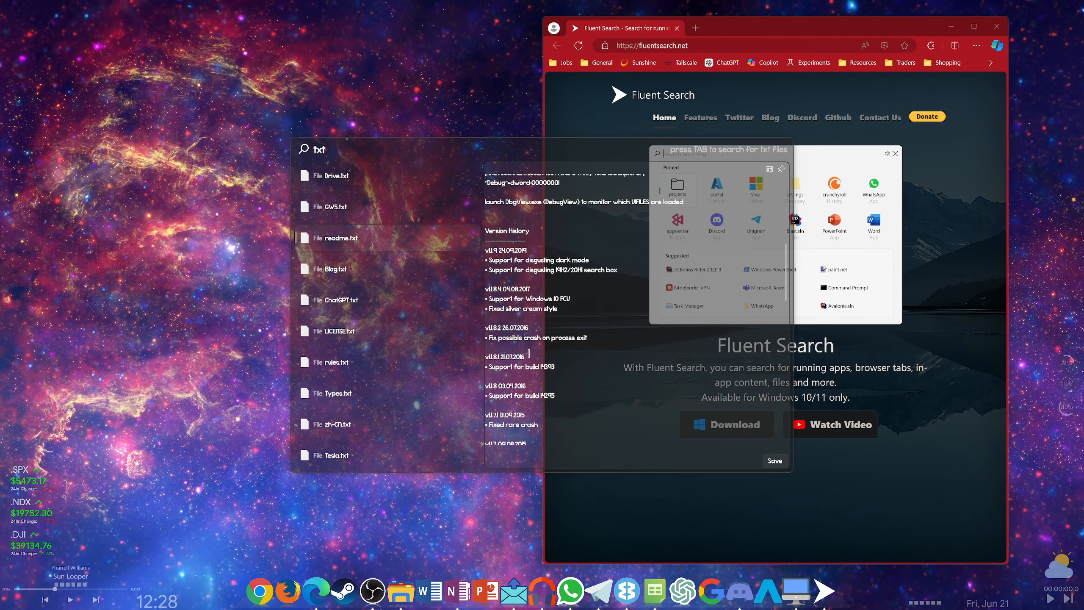
pyautogui.scroll(4, 526, 363)
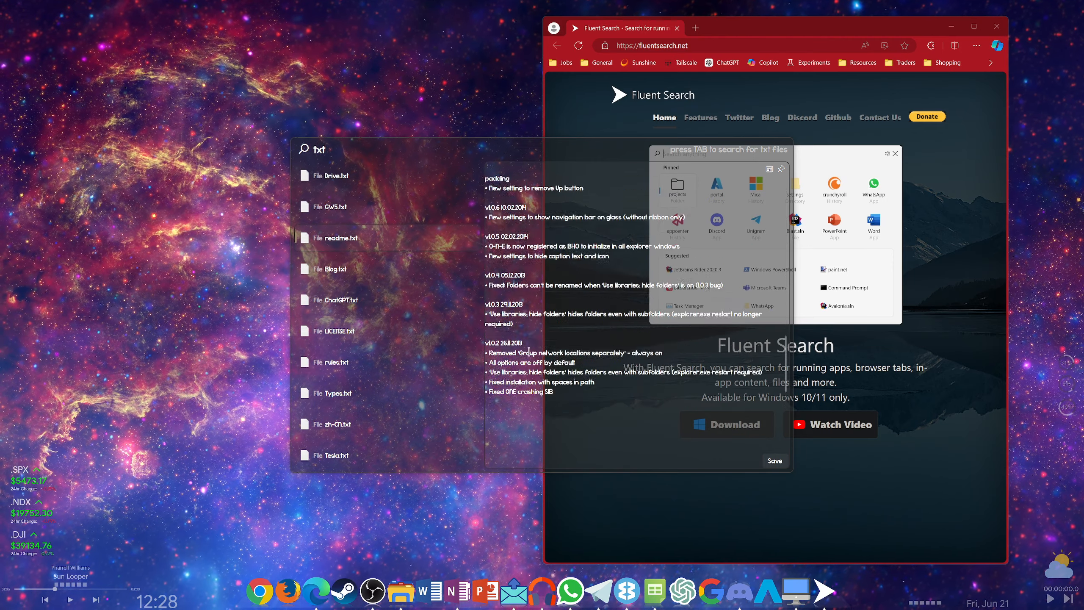
pyautogui.click(514, 423)
pyautogui.press('Return')
pyautogui.write('------------')
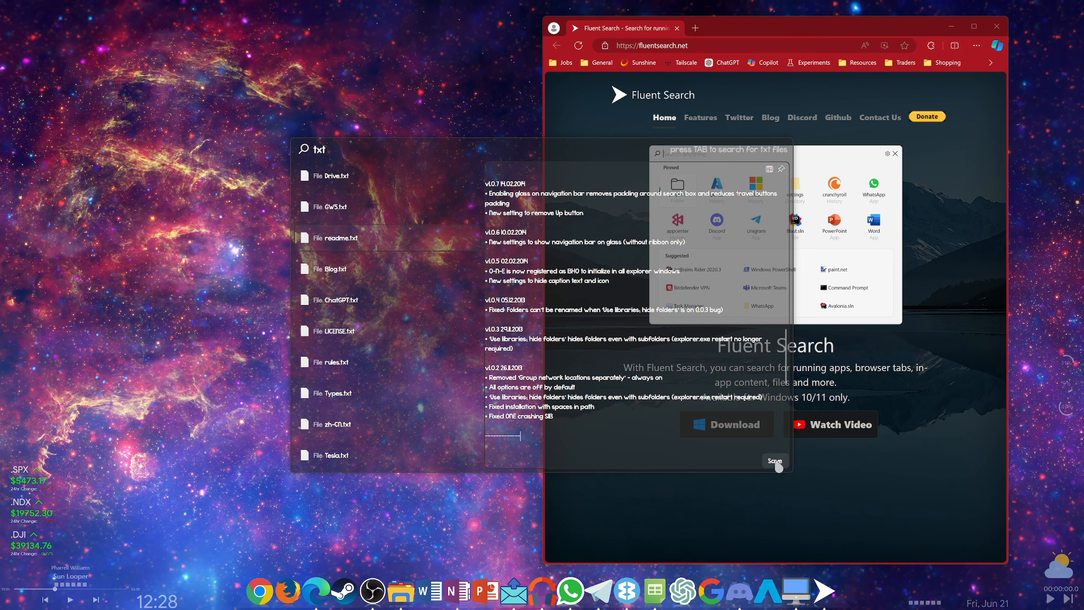
# Open readme.txt from the txt results, check the end of its version history and close the file window
pyautogui.scroll(10, 606, 349)
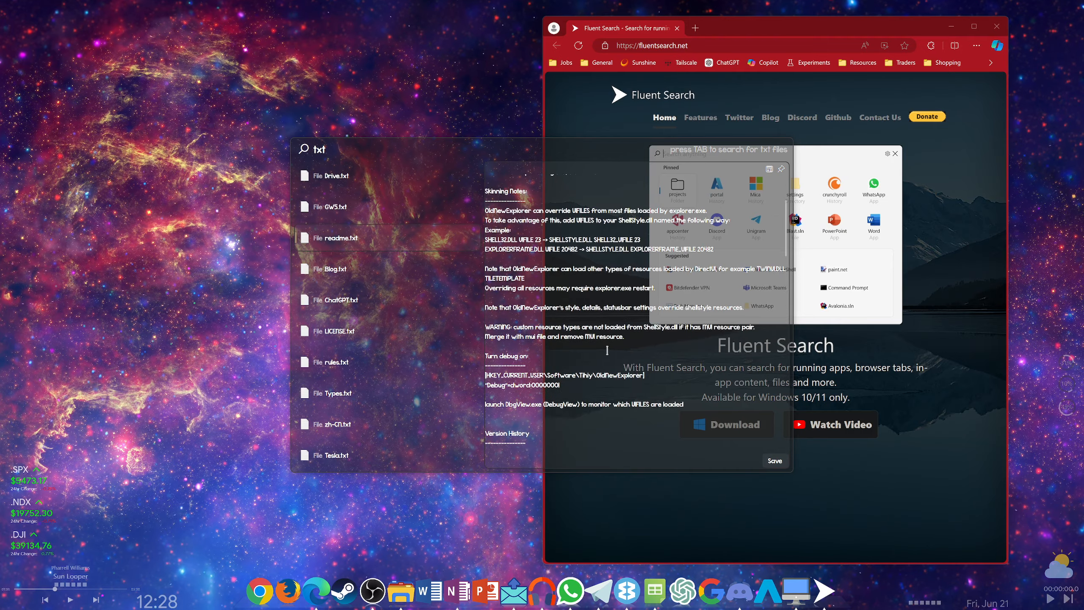
pyautogui.click(354, 240)
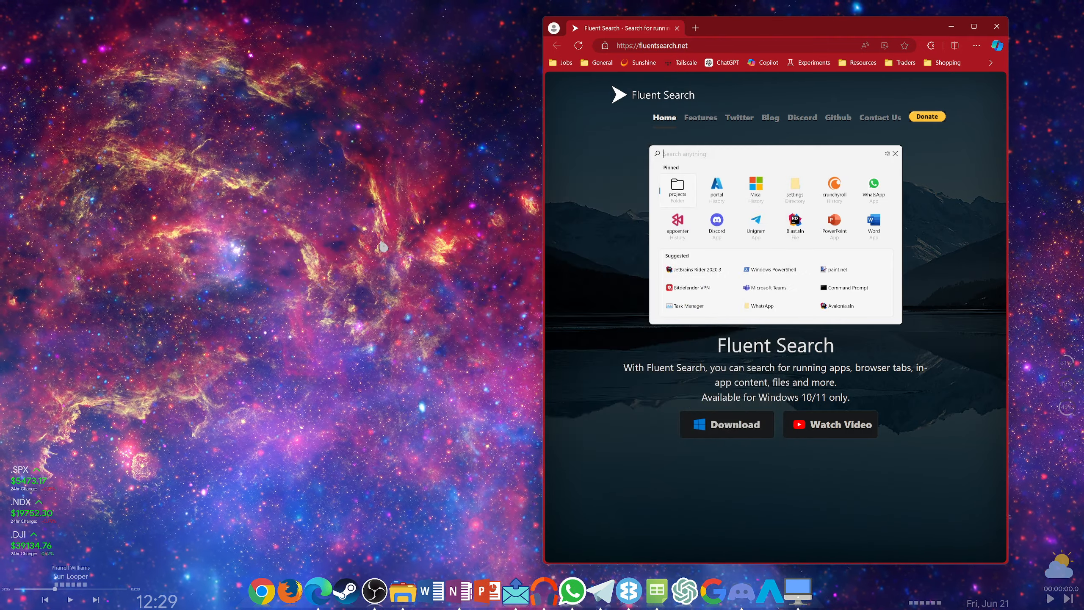
pyautogui.scroll(-15, 751, 278)
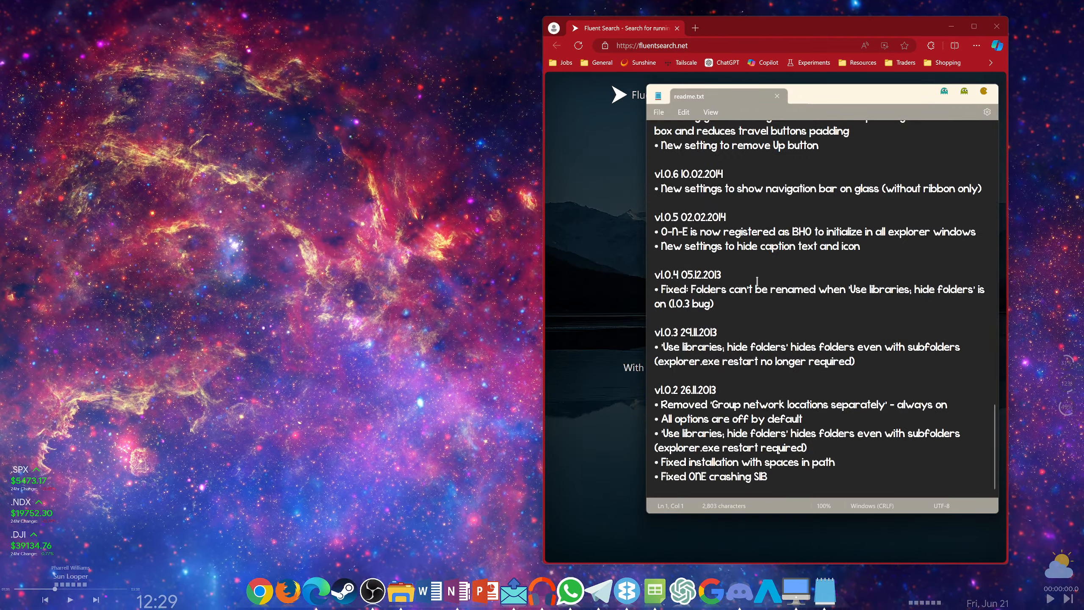
pyautogui.click(986, 91)
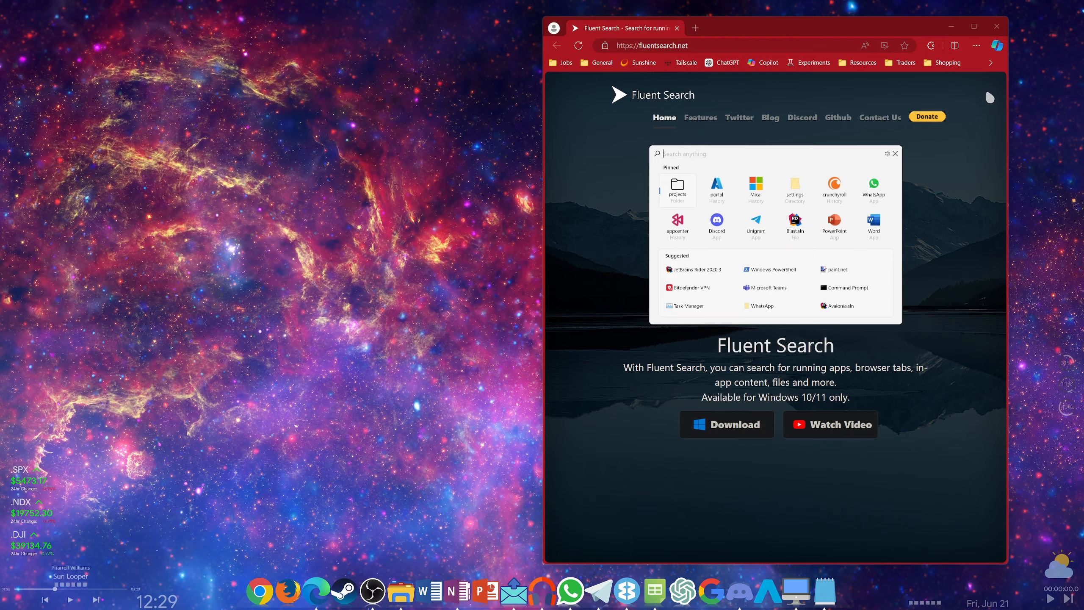
# Bring back the search window and recheck the readme.txt preview from the version history's end up to the installation section
pyautogui.hotkey('ctrl', 'alt')
pyautogui.scroll(-15, 619, 389)
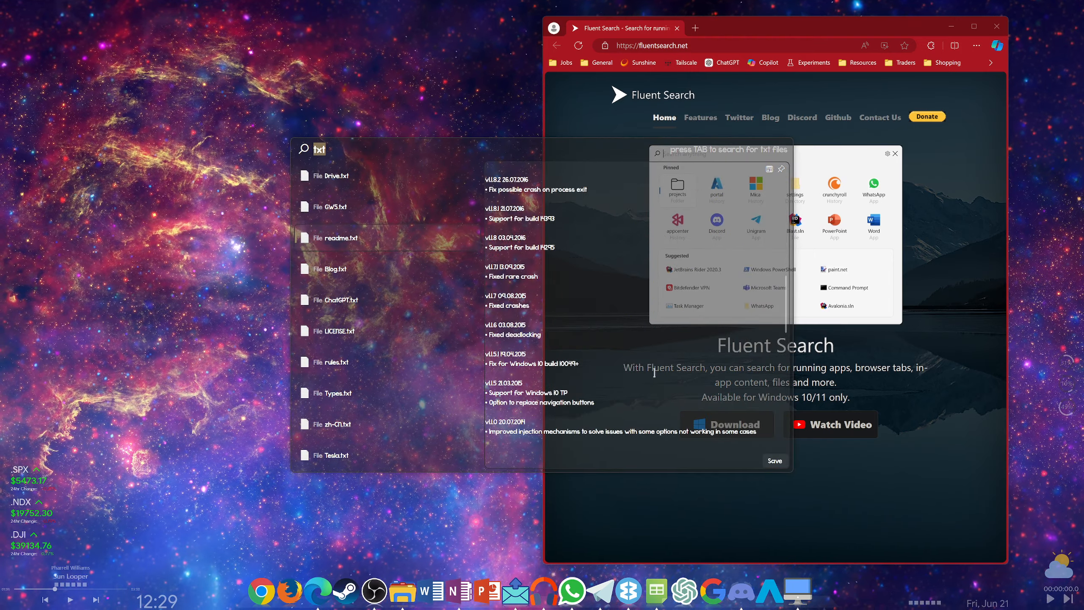
pyautogui.scroll(4, 667, 362)
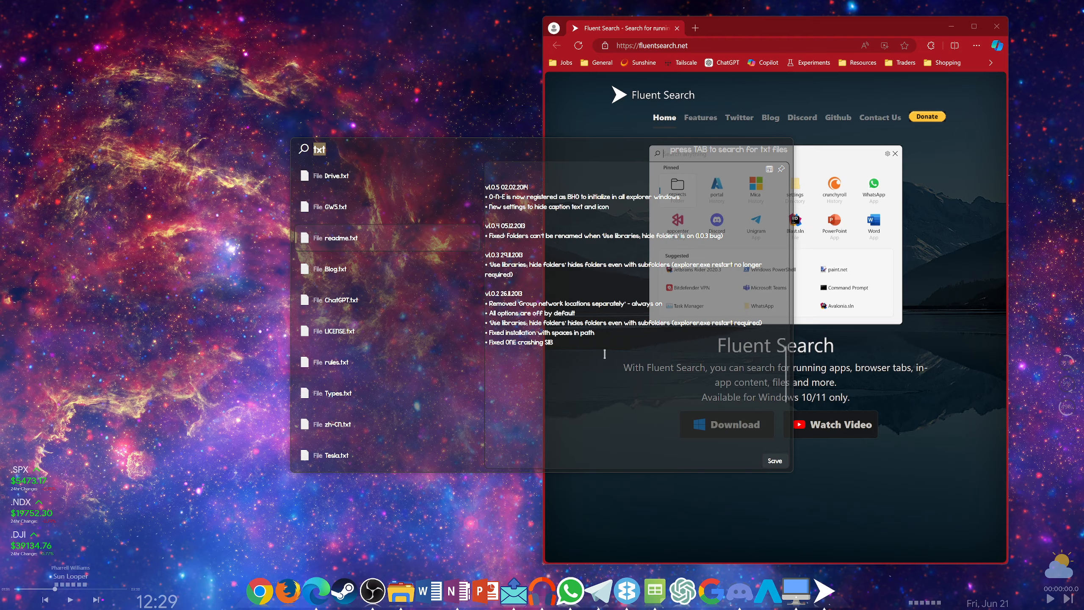
pyautogui.scroll(8, 588, 338)
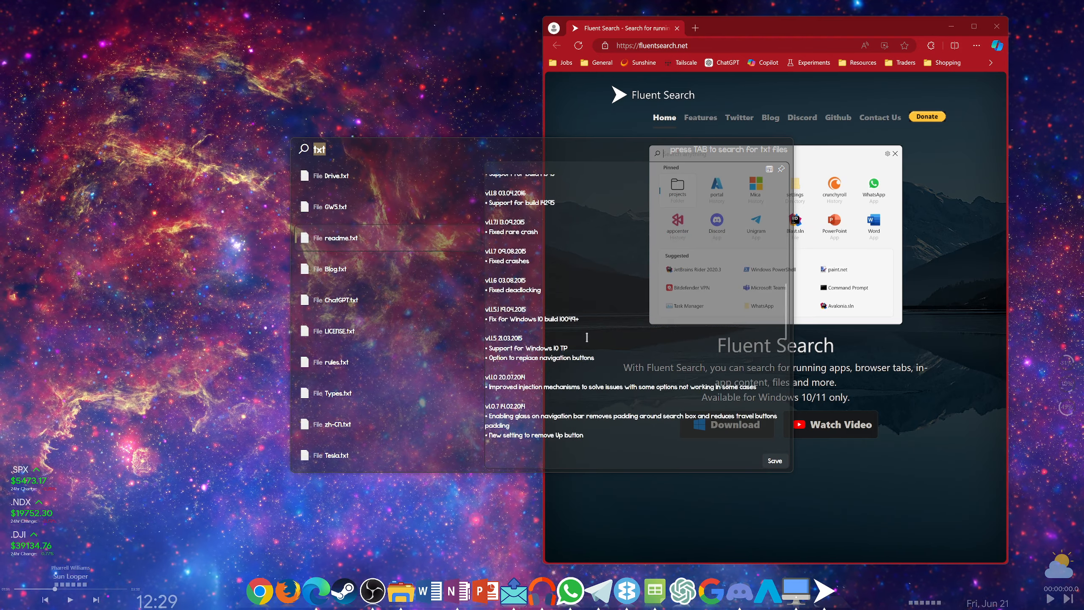
pyautogui.scroll(1, 587, 332)
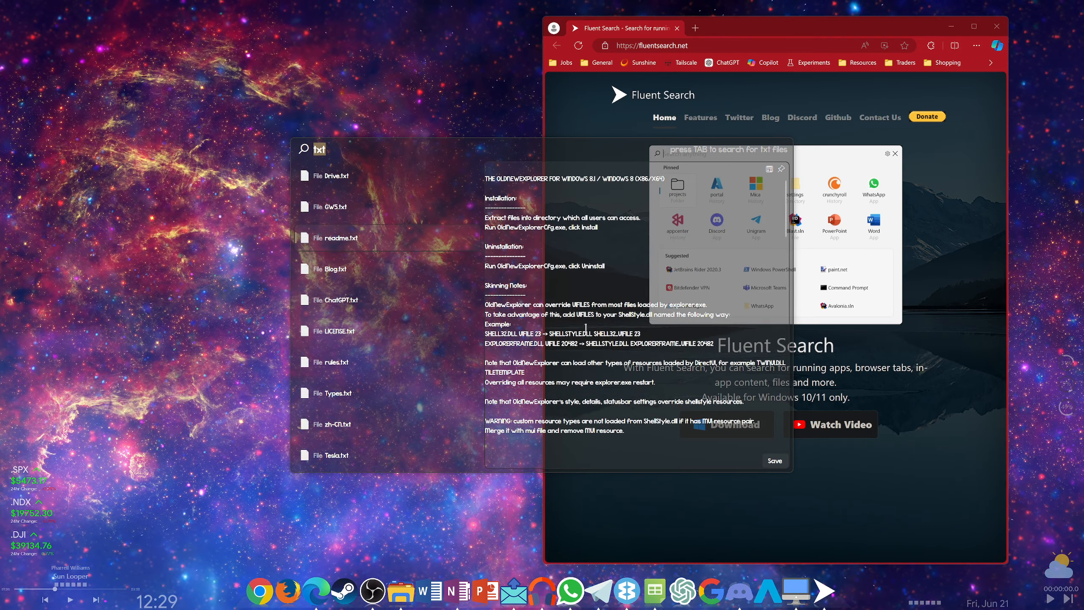